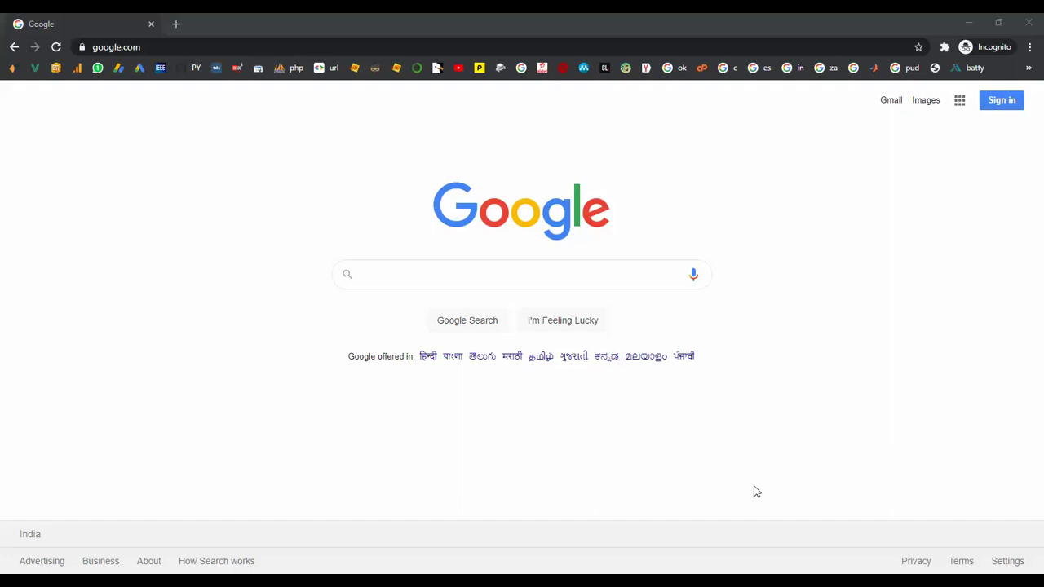
# - Search Google for okokprojects
pyautogui.click(417, 274)
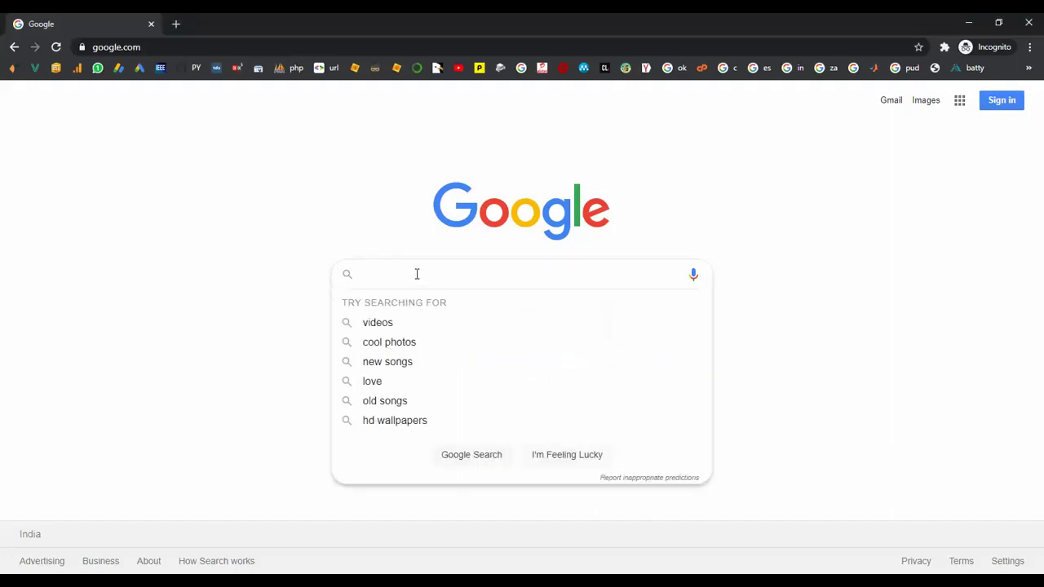
pyautogui.write('oko')
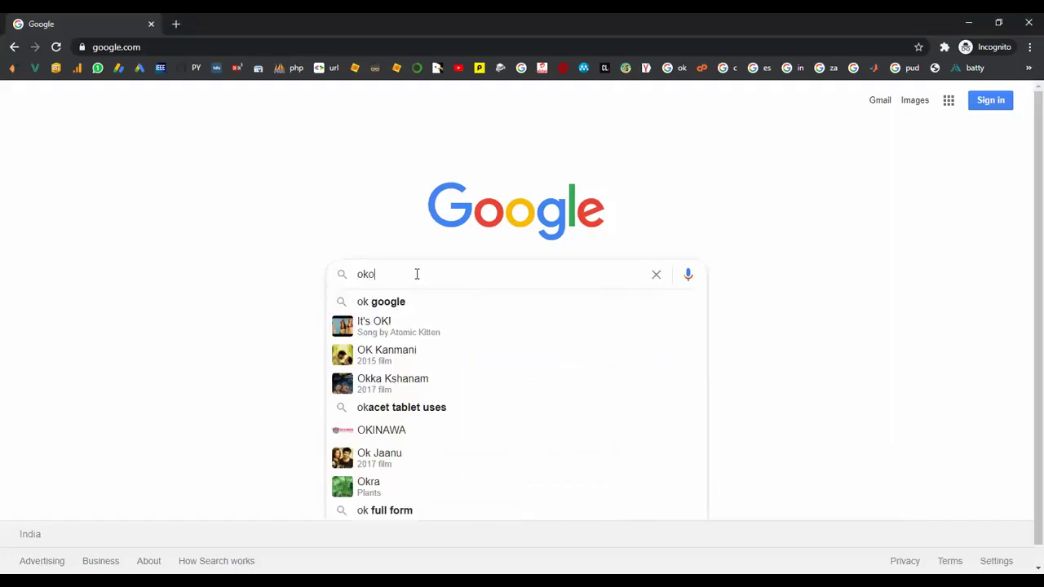
pyautogui.write('kproject')
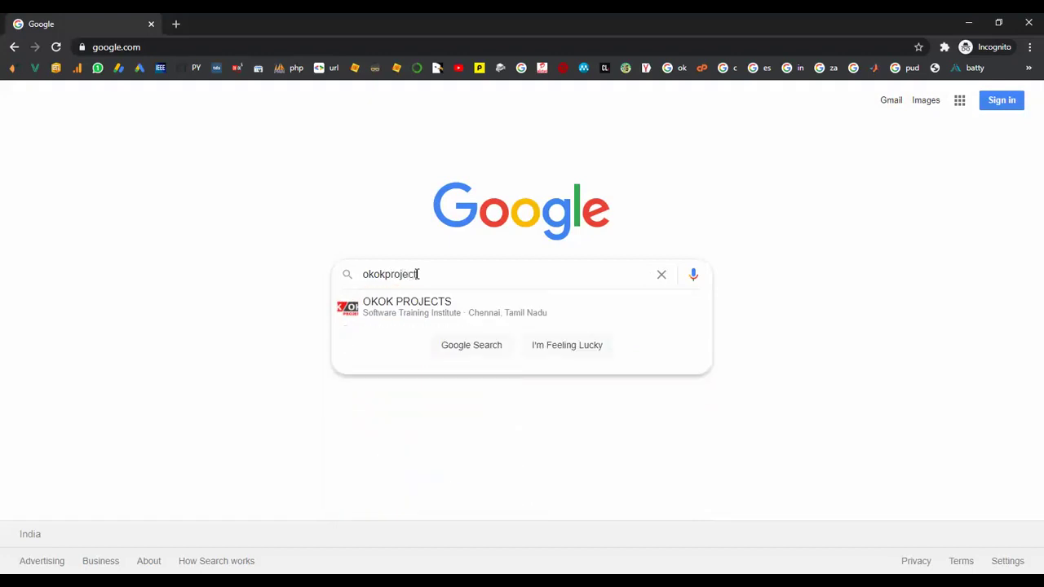
pyautogui.write('s')
pyautogui.press('Return')
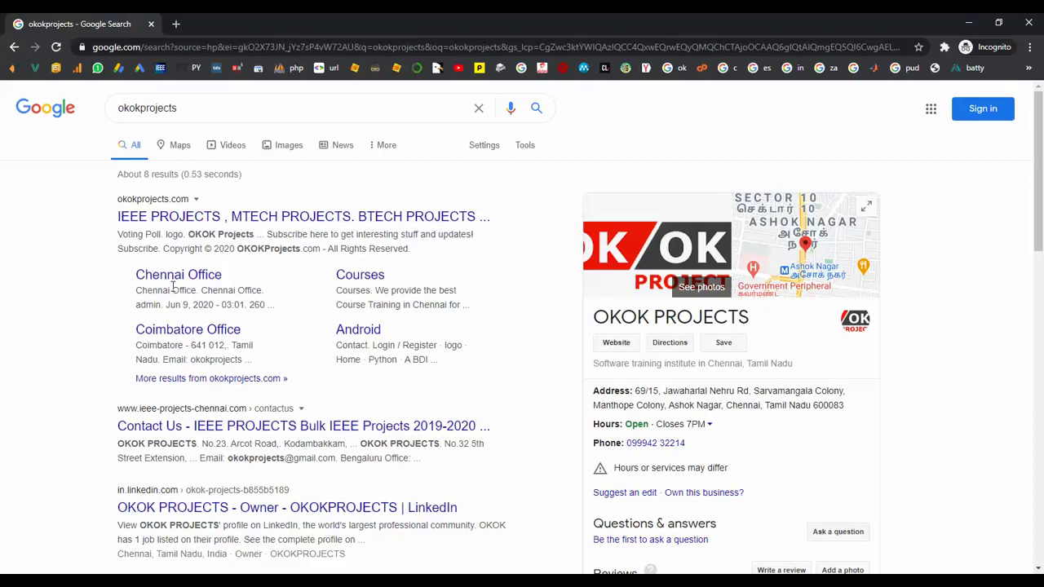
# - Open the OKOK Projects website result and scroll through its homepage
pyautogui.click(207, 227)
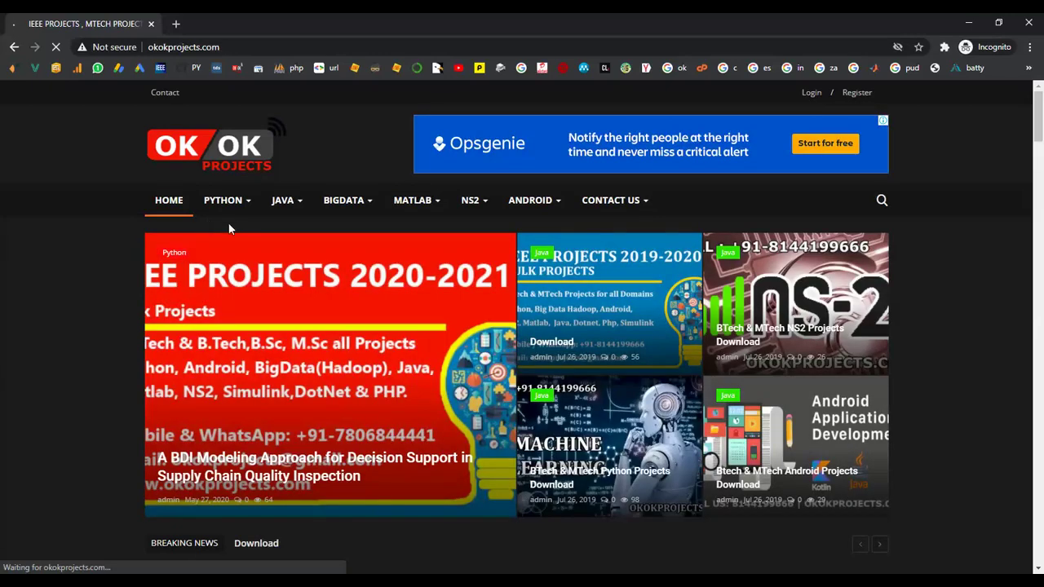
pyautogui.scroll(-8, 133, 320)
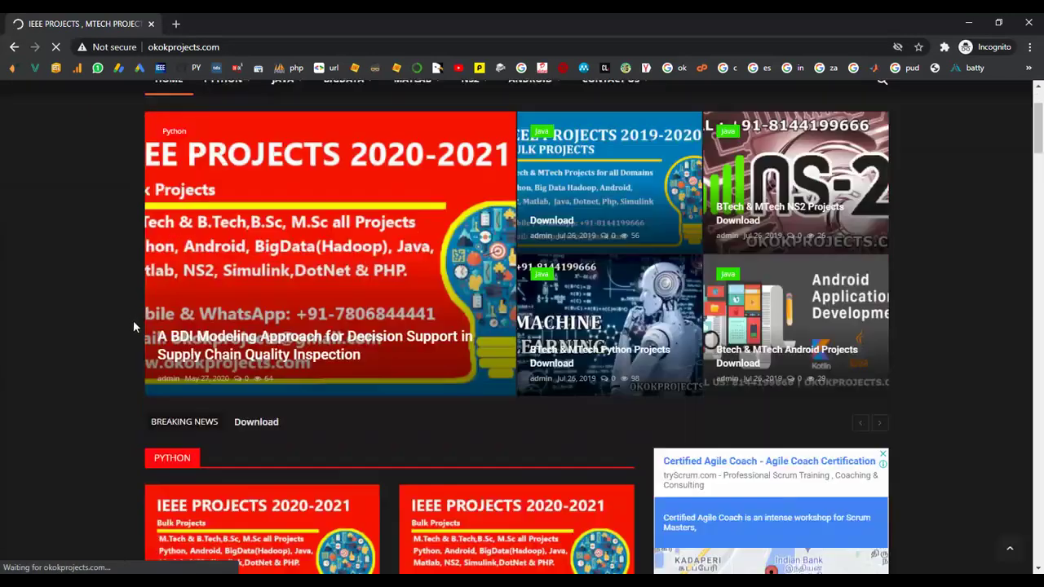
pyautogui.scroll(8, 133, 321)
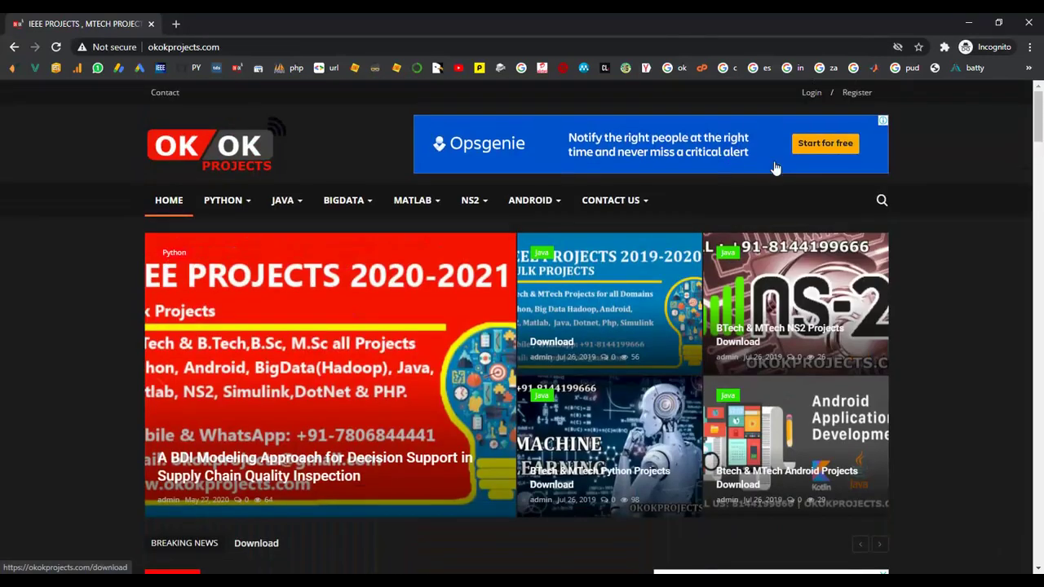
pyautogui.moveTo(612, 200)
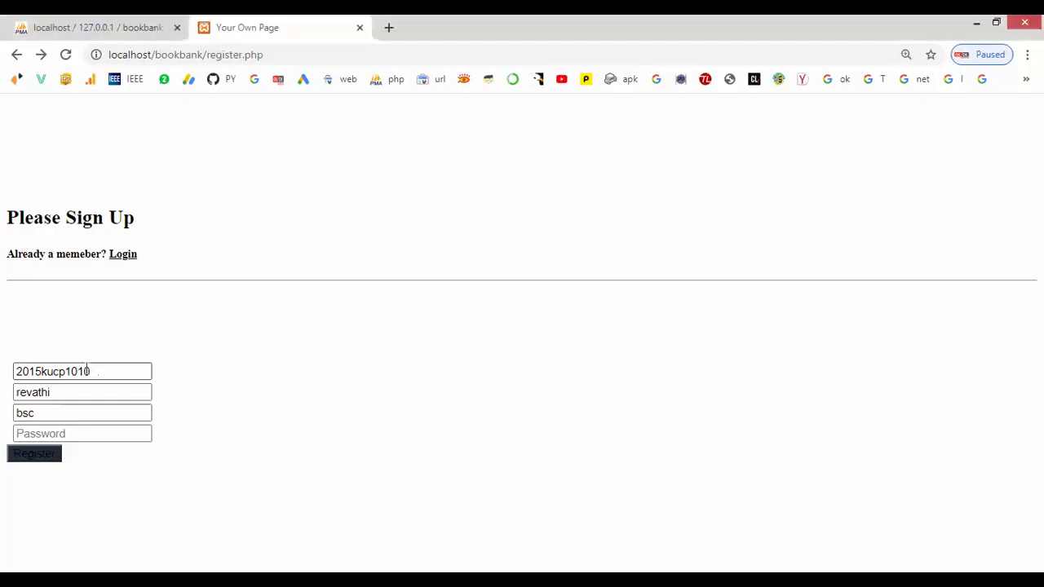
# - Replace the old student ID with the corrected student ID
pyautogui.moveTo(90, 369); pyautogui.dragTo(5, 367)
pyautogui.press('BackSpace')
pyautogui.write('2015kucp10')
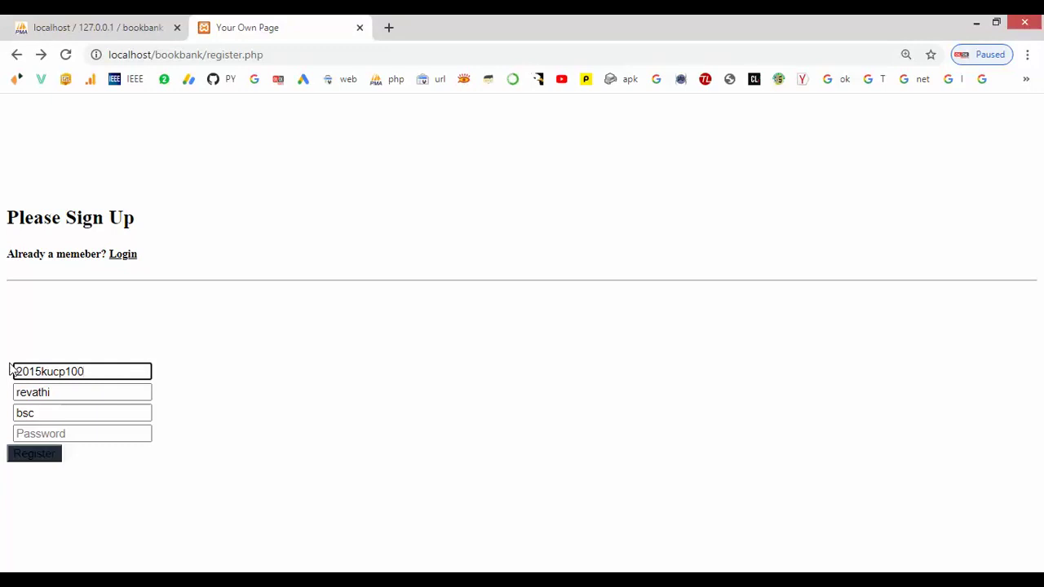
pyautogui.click(37, 433)
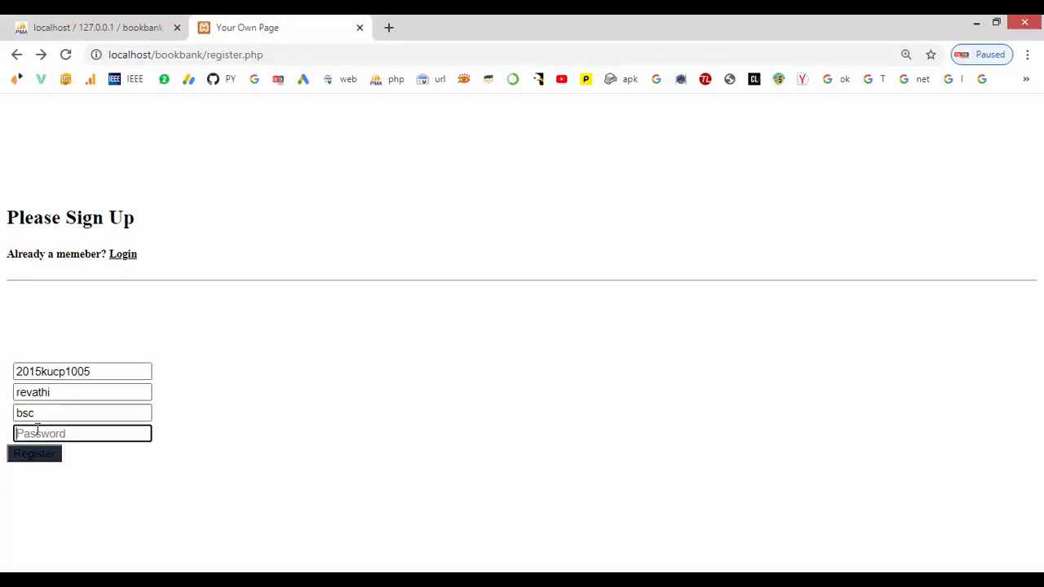
# - Change the course from bsc to bca, enter the account password and register
pyautogui.moveTo(38, 414); pyautogui.dragTo(2, 418)
pyautogui.press('BackSpace')
pyautogui.write('b')
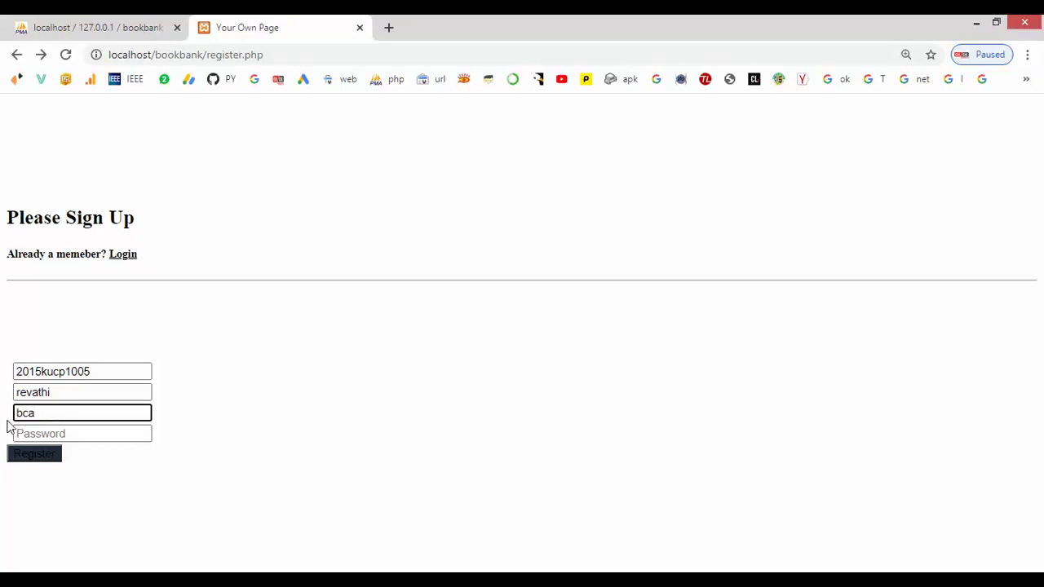
pyautogui.click(51, 433)
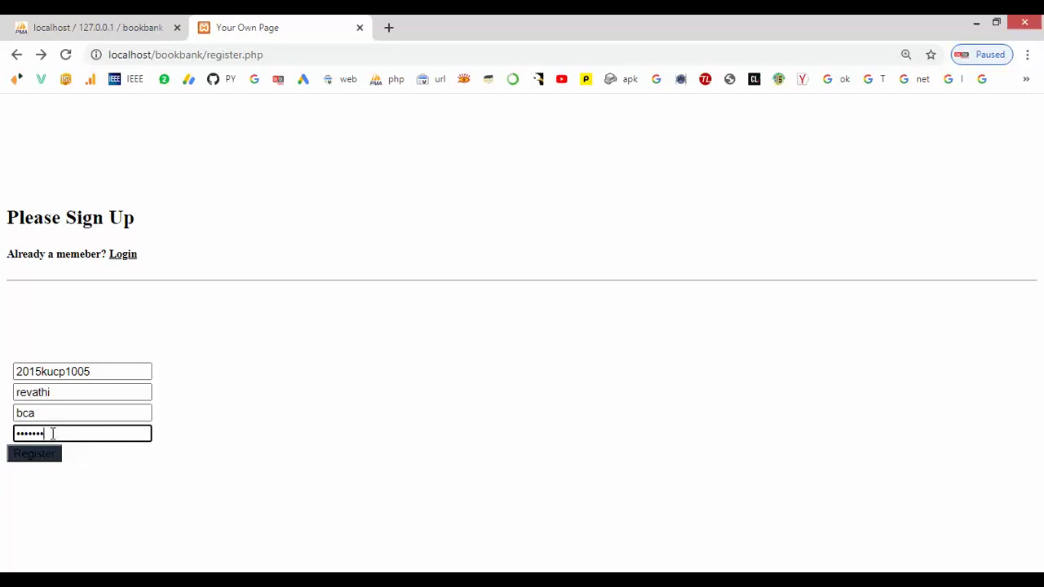
pyautogui.click(42, 454)
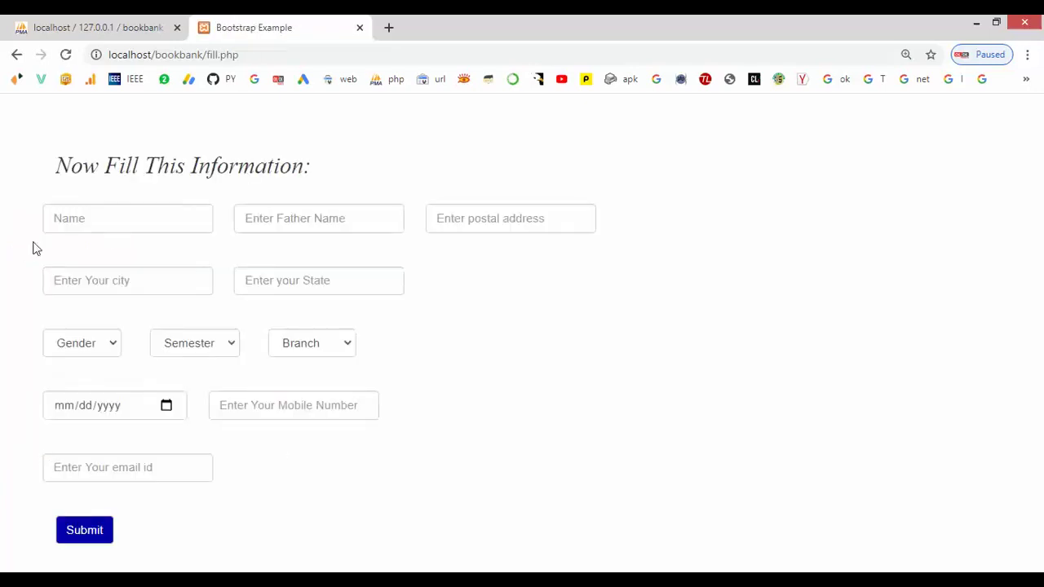
# - Enter the student's name, father's name, address, city and state
pyautogui.click(67, 217)
pyautogui.write('revathi')
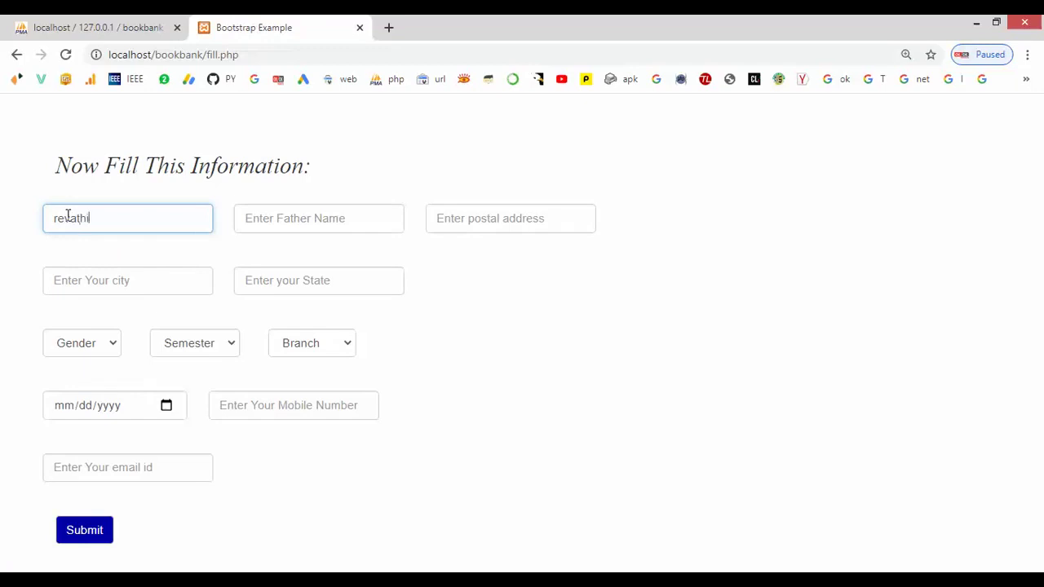
pyautogui.click(256, 216)
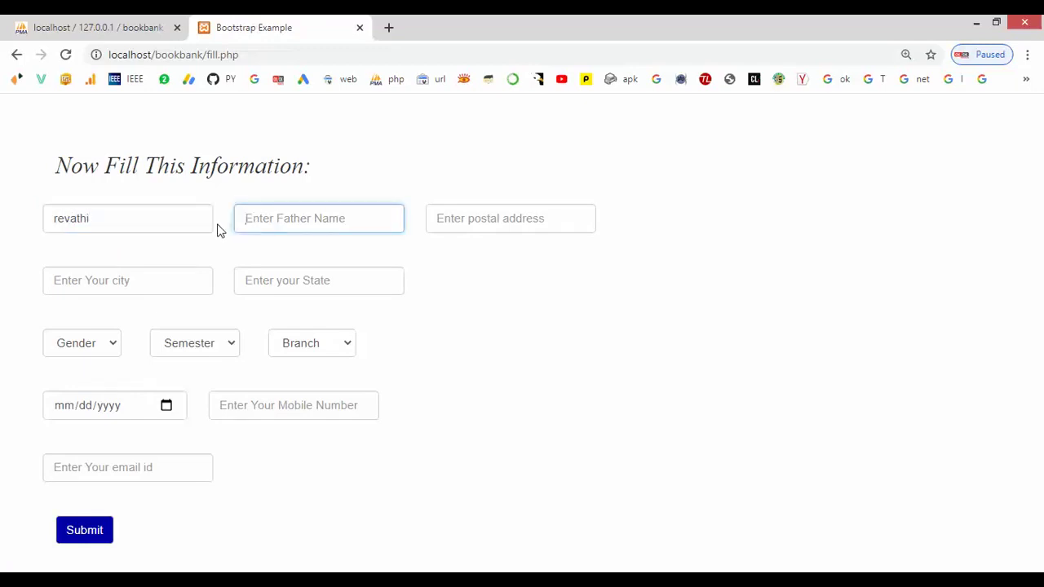
pyautogui.write('babu')
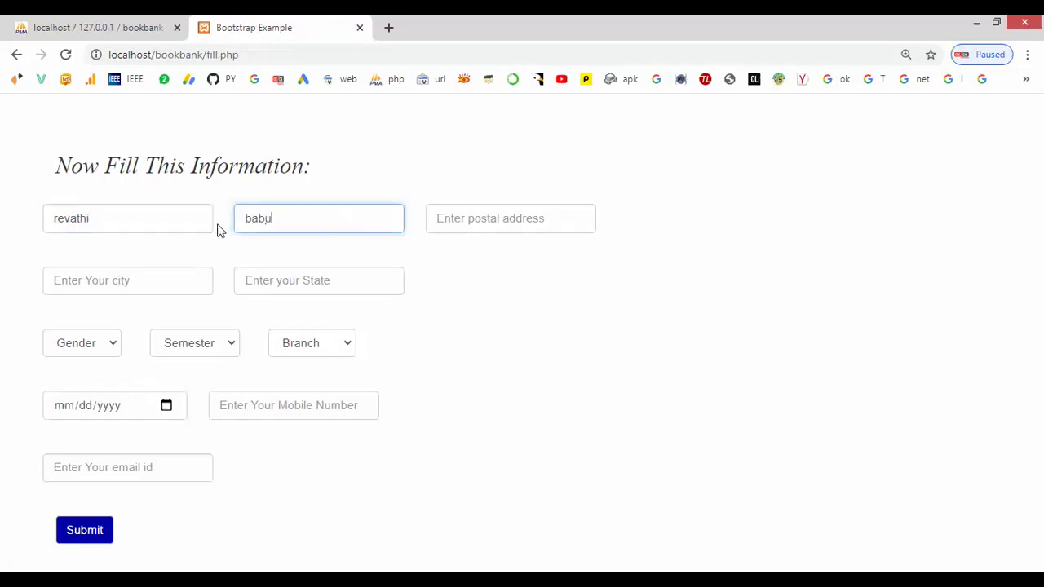
pyautogui.click(471, 228)
pyautogui.write('chennai')
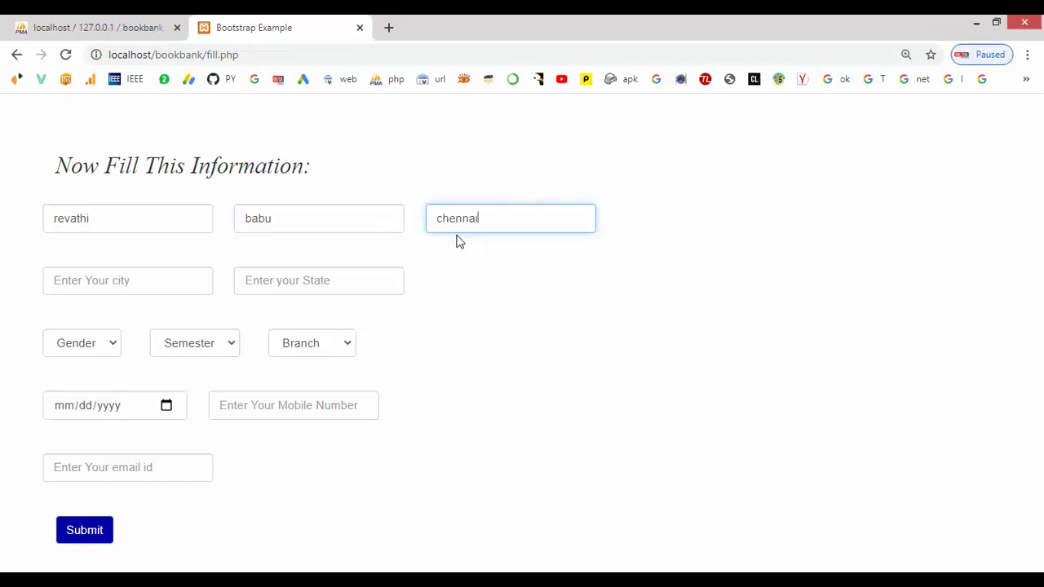
pyautogui.click(168, 275)
pyautogui.write('chennai')
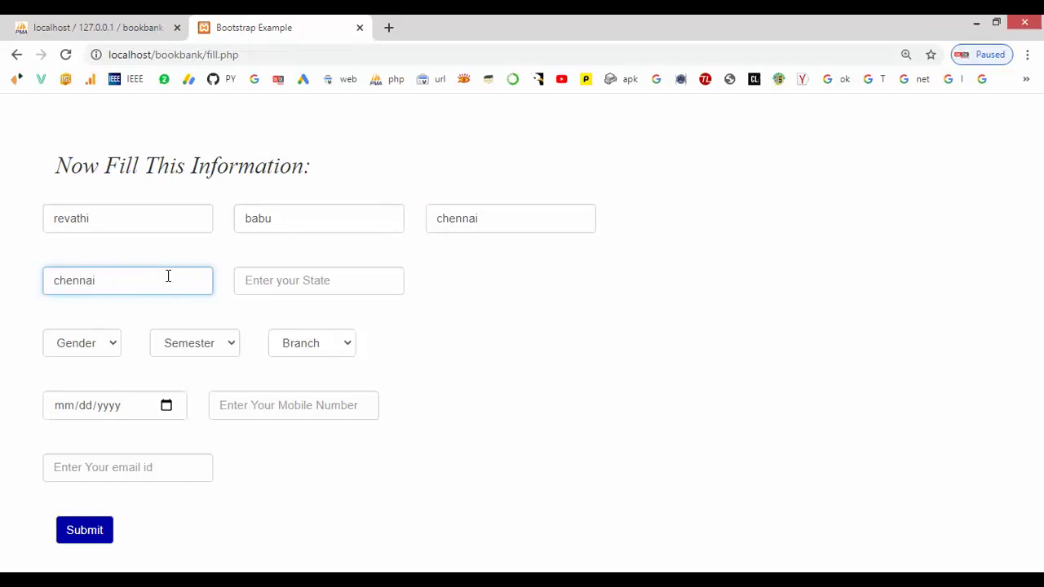
pyautogui.click(293, 288)
pyautogui.write('tamilnadu')
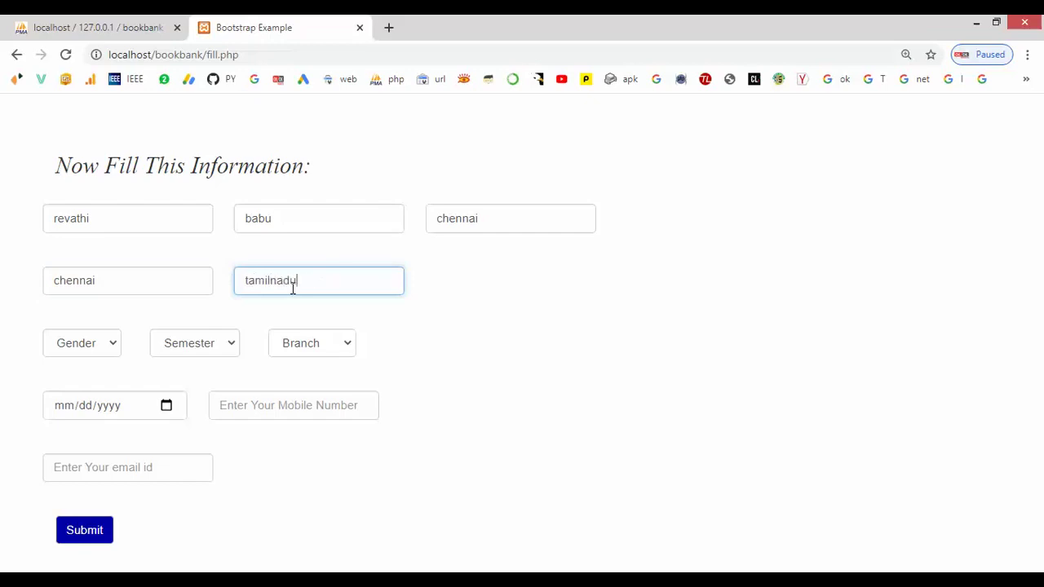
# - Choose Female gender, Odd semester and CSE branch
pyautogui.click(69, 344)
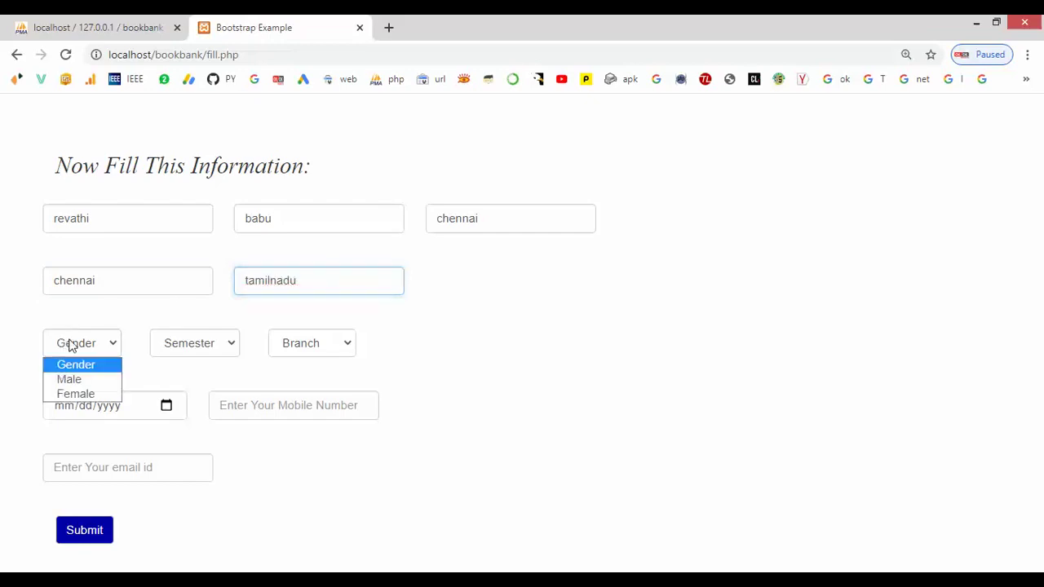
pyautogui.click(70, 397)
pyautogui.click(188, 345)
pyautogui.click(193, 380)
pyautogui.click(303, 344)
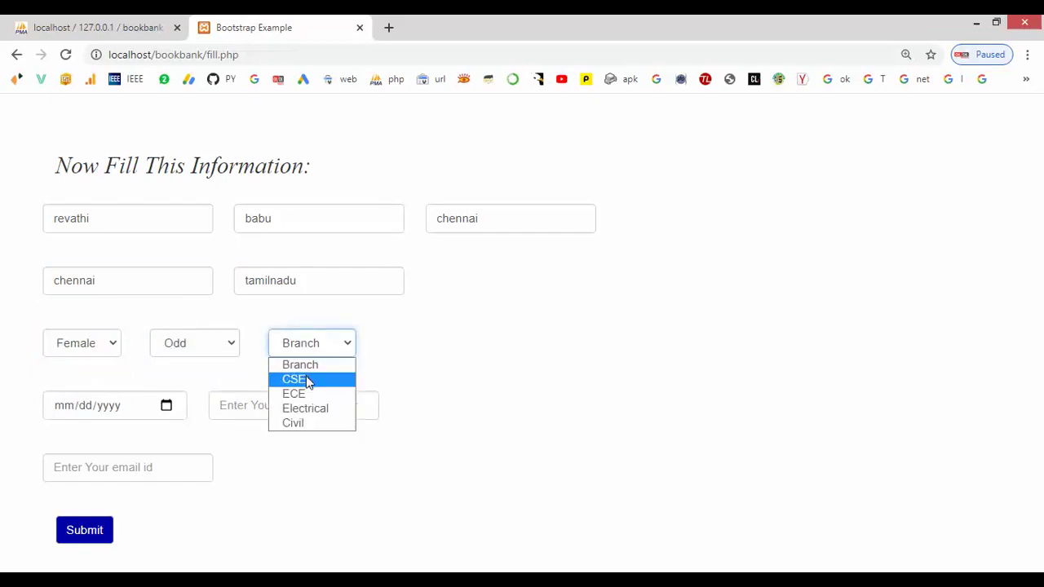
pyautogui.click(308, 380)
# - Enter the student's birth date, mobile number and e-mail address
pyautogui.click(55, 407)
pyautogui.write('08/06/0001')
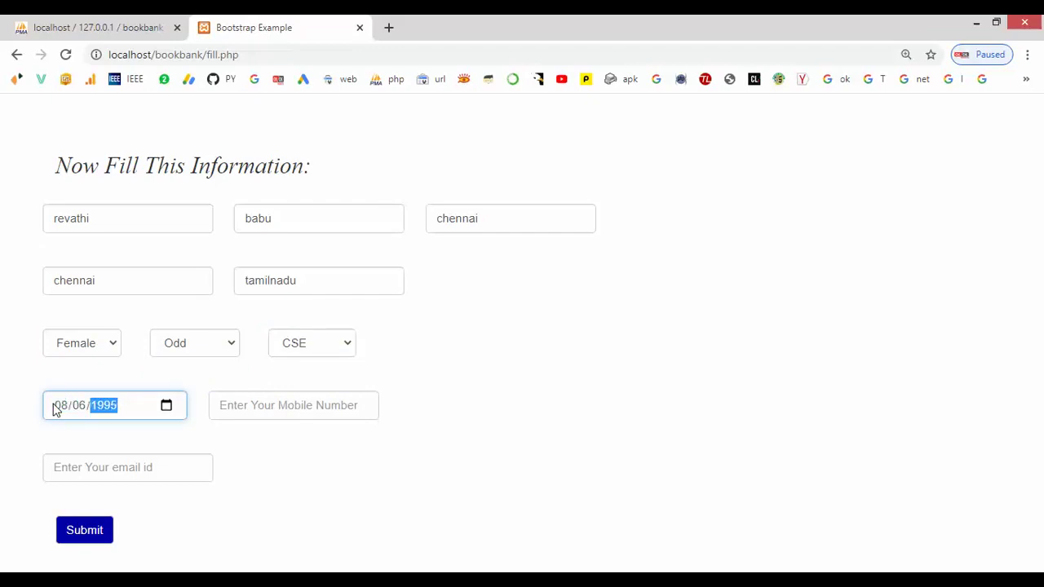
pyautogui.press('BackSpace')
pyautogui.write('1')
pyautogui.click(298, 407)
pyautogui.write('87')
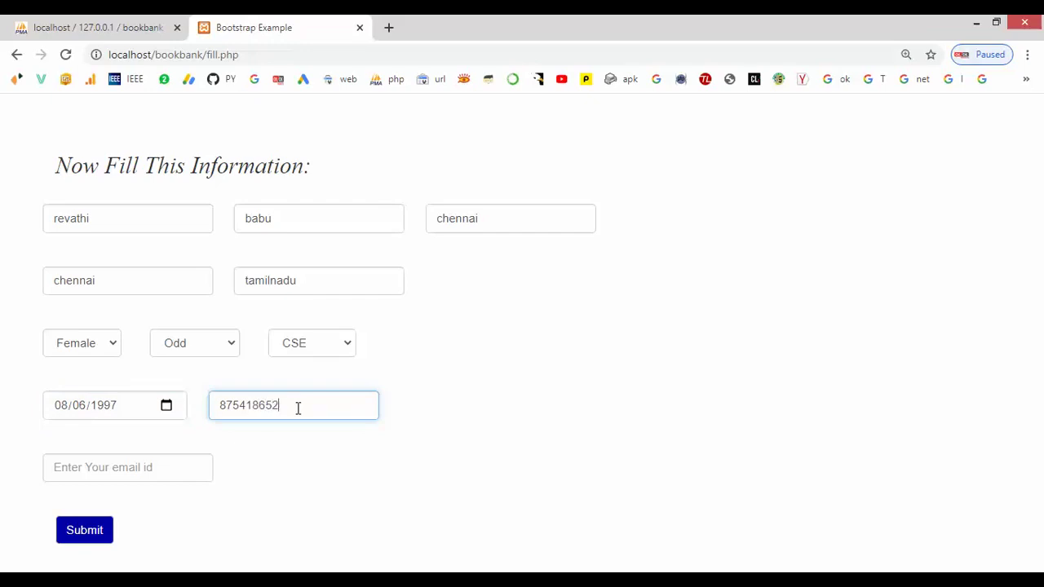
pyautogui.click(139, 467)
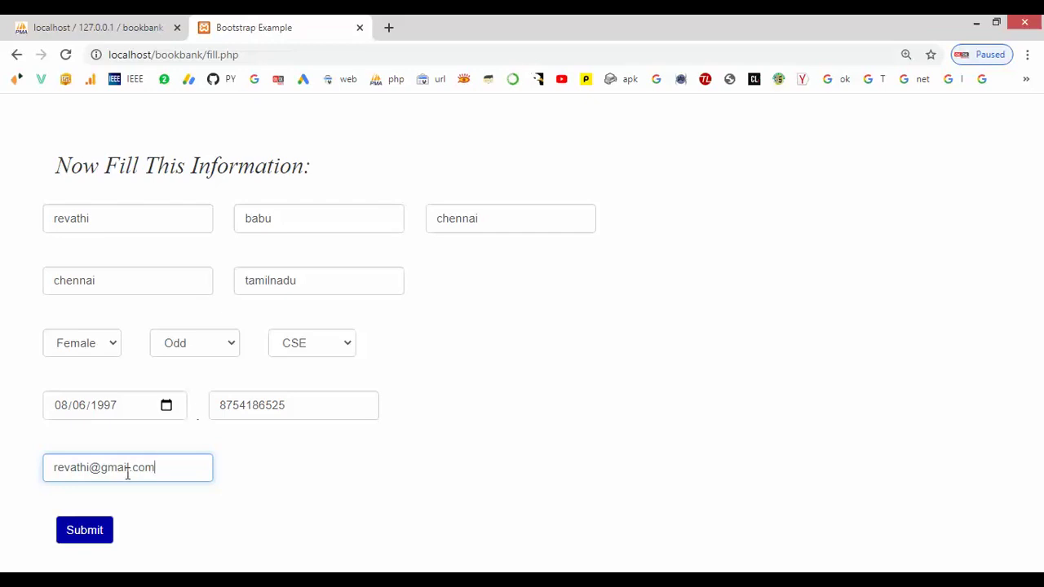
# - Submit the student details, view the saved profile, then close it back to the account page
pyautogui.click(84, 530)
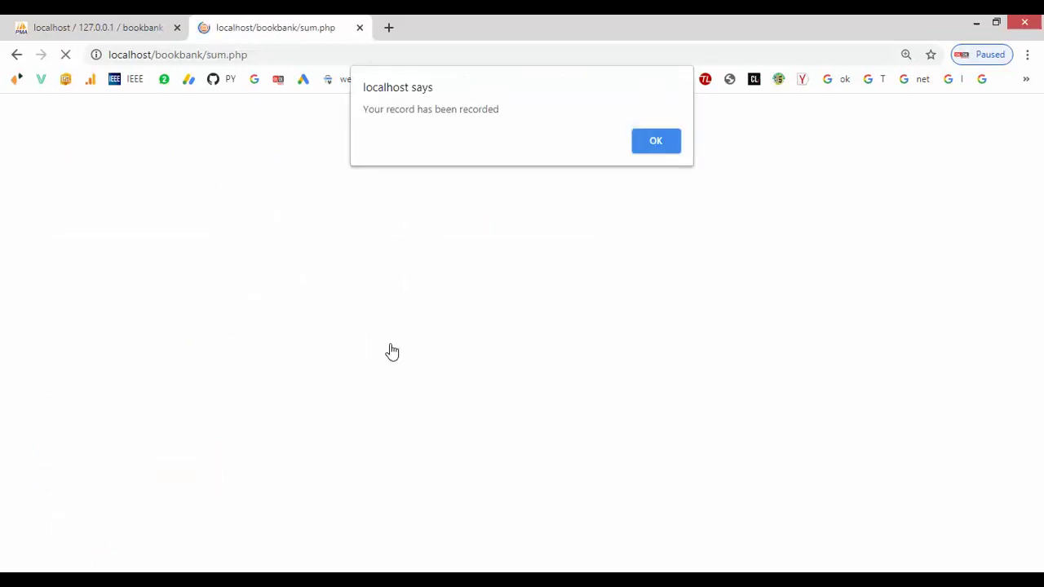
pyautogui.click(660, 147)
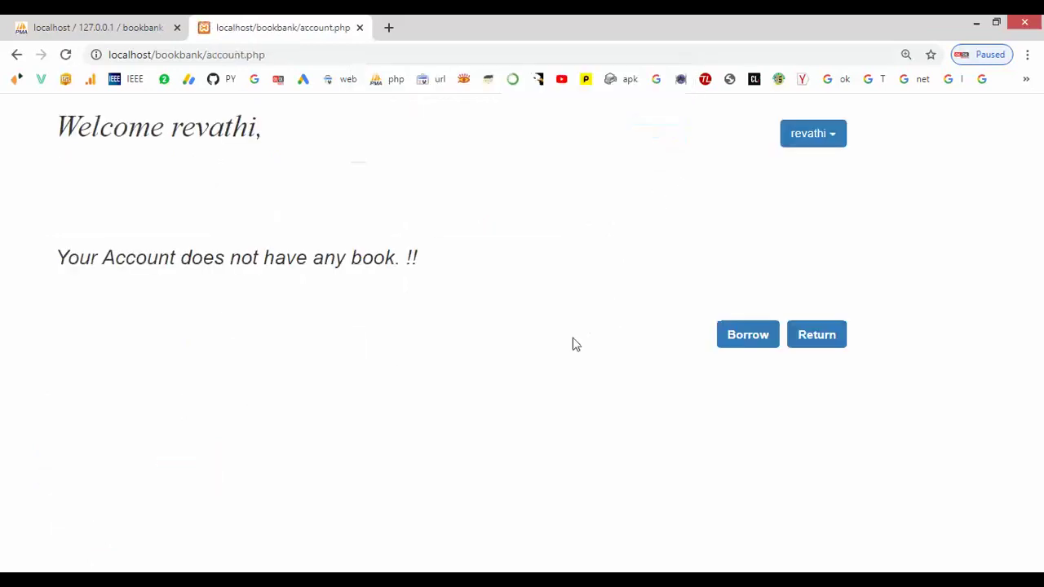
pyautogui.click(816, 136)
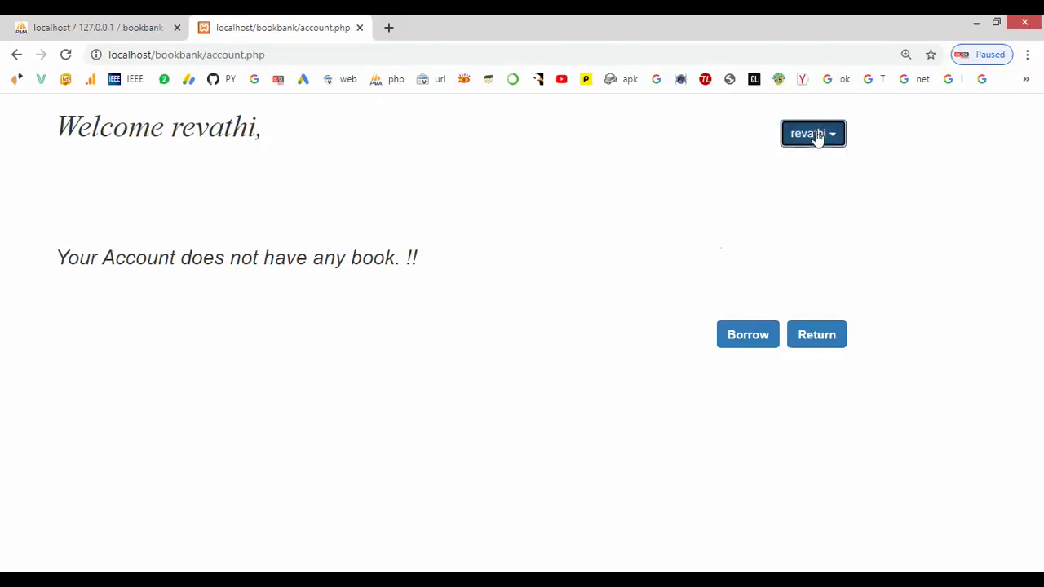
pyautogui.click(819, 173)
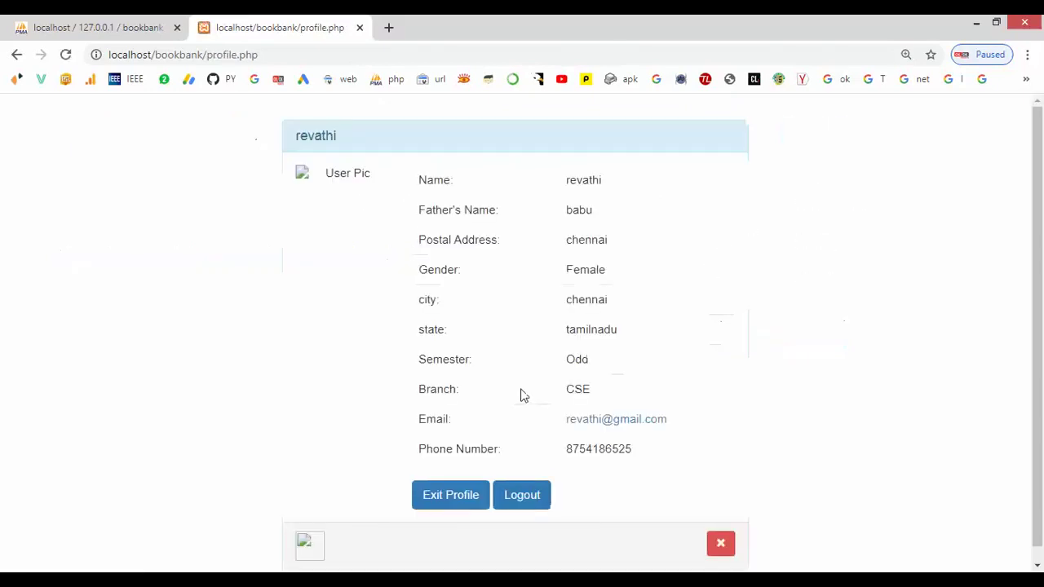
pyautogui.scroll(-1, 524, 395)
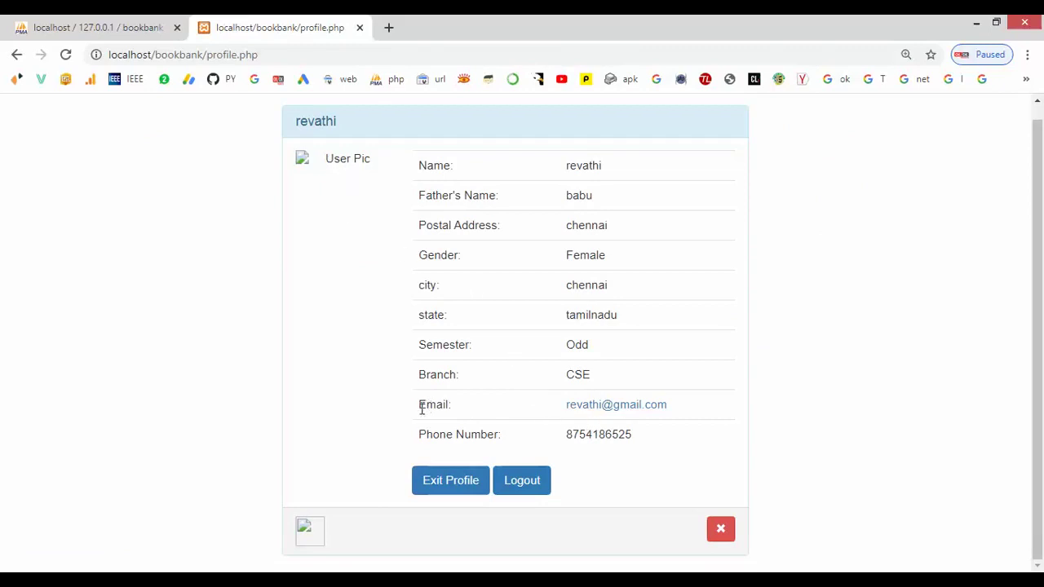
pyautogui.click(723, 531)
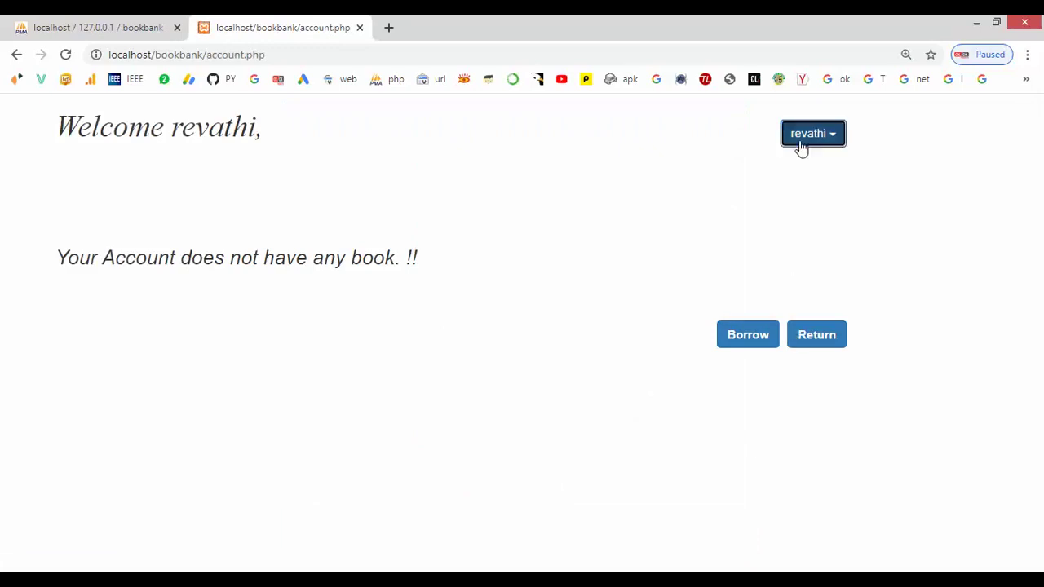
# - Borrow Higher Engineering Mathematics and Revolution 2020 from the book list
pyautogui.click(800, 145)
pyautogui.click(816, 208)
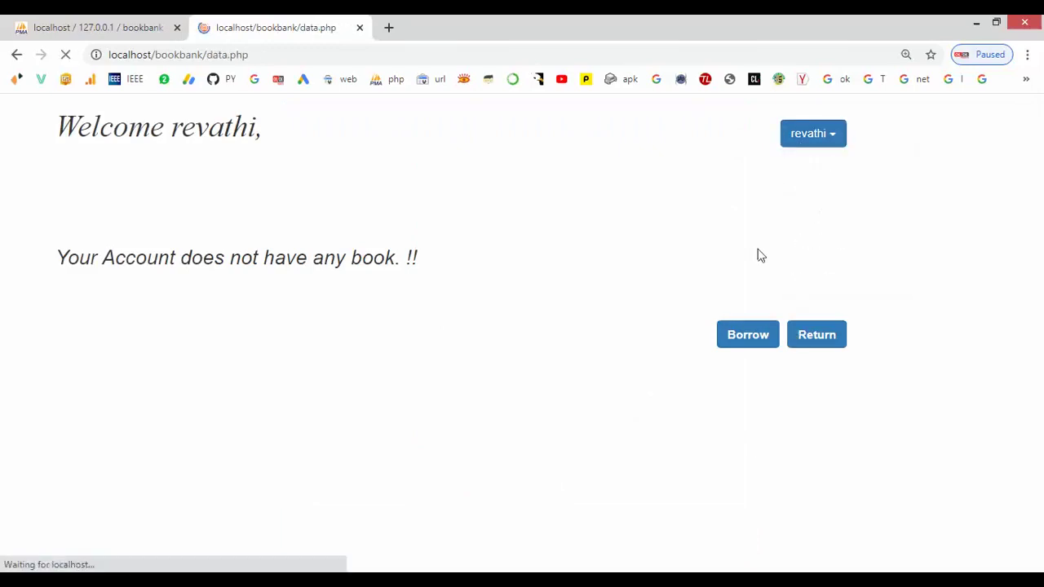
pyautogui.scroll(-1, 675, 313)
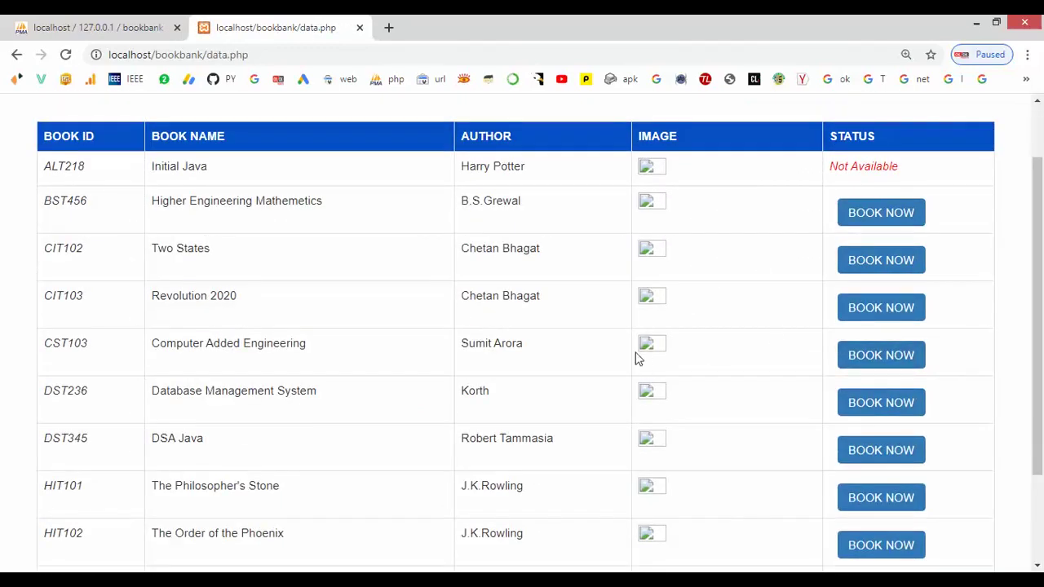
pyautogui.click(847, 223)
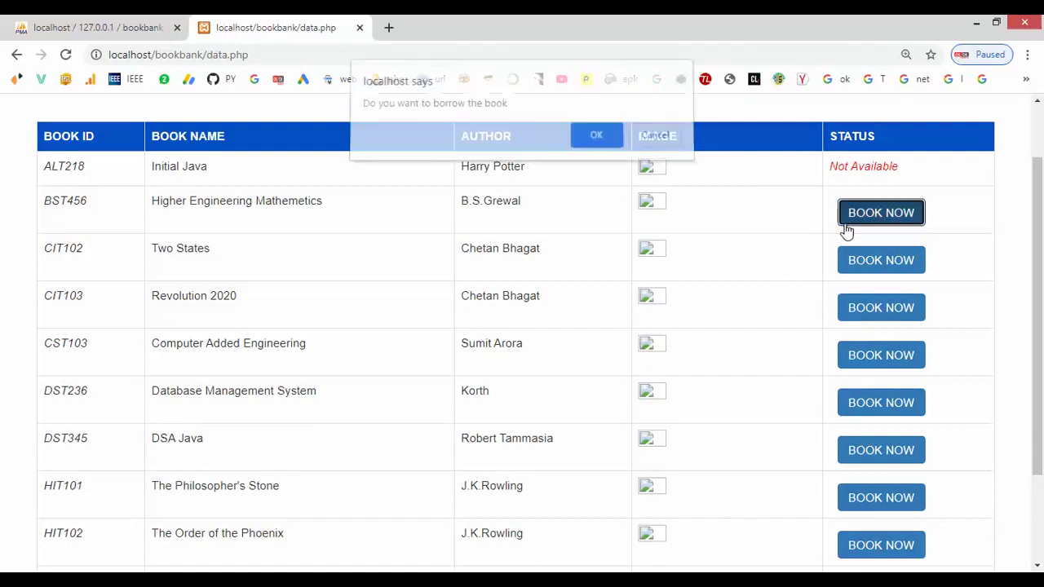
pyautogui.click(595, 143)
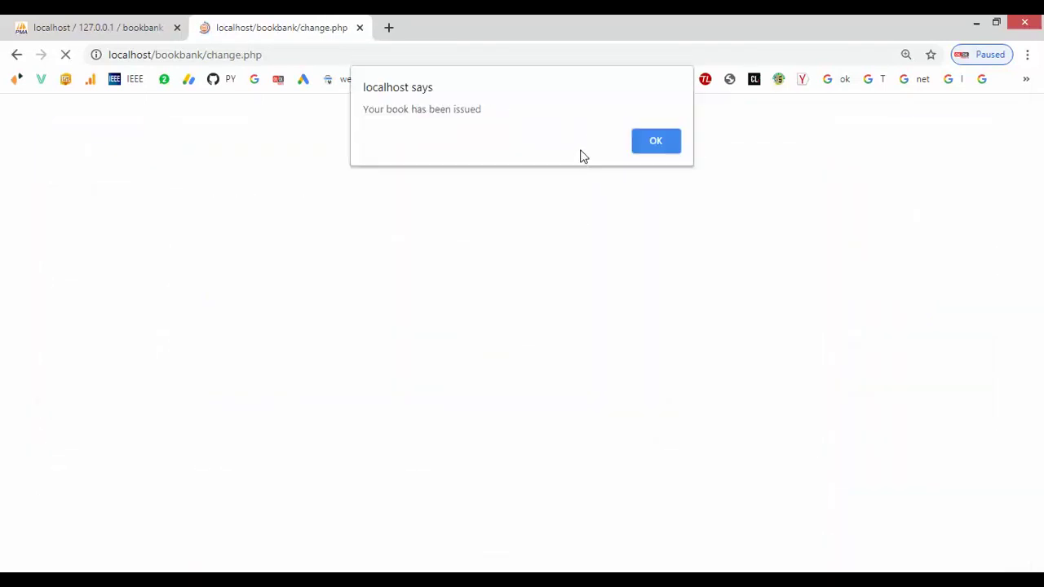
pyautogui.click(655, 142)
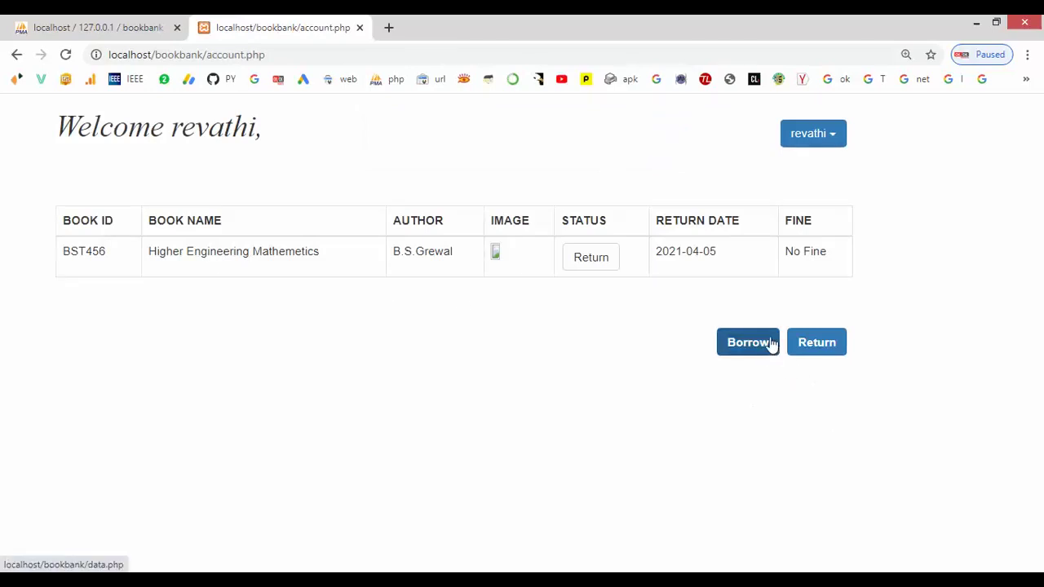
pyautogui.click(808, 135)
pyautogui.click(816, 204)
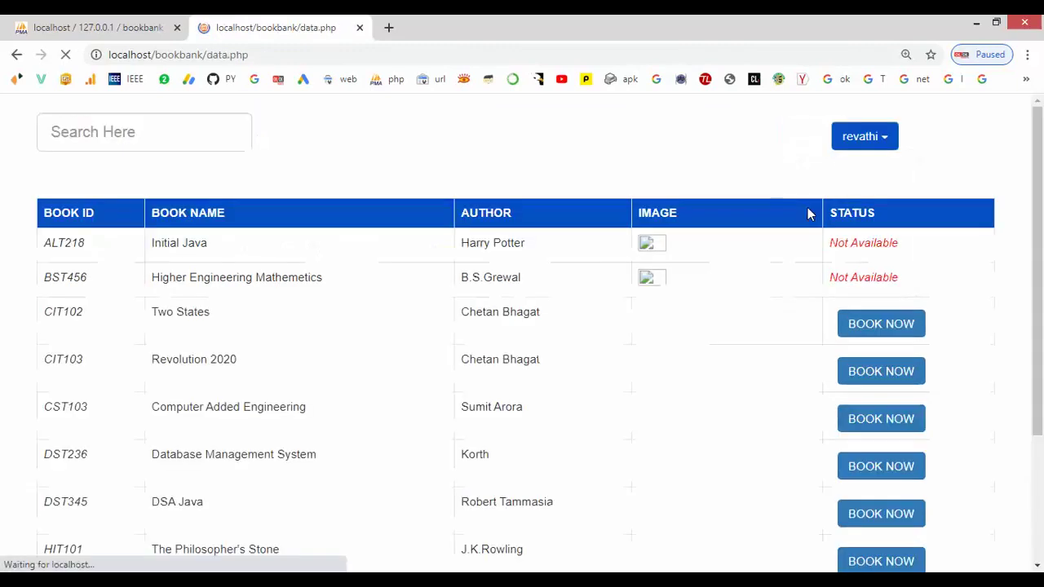
pyautogui.scroll(-1, 818, 277)
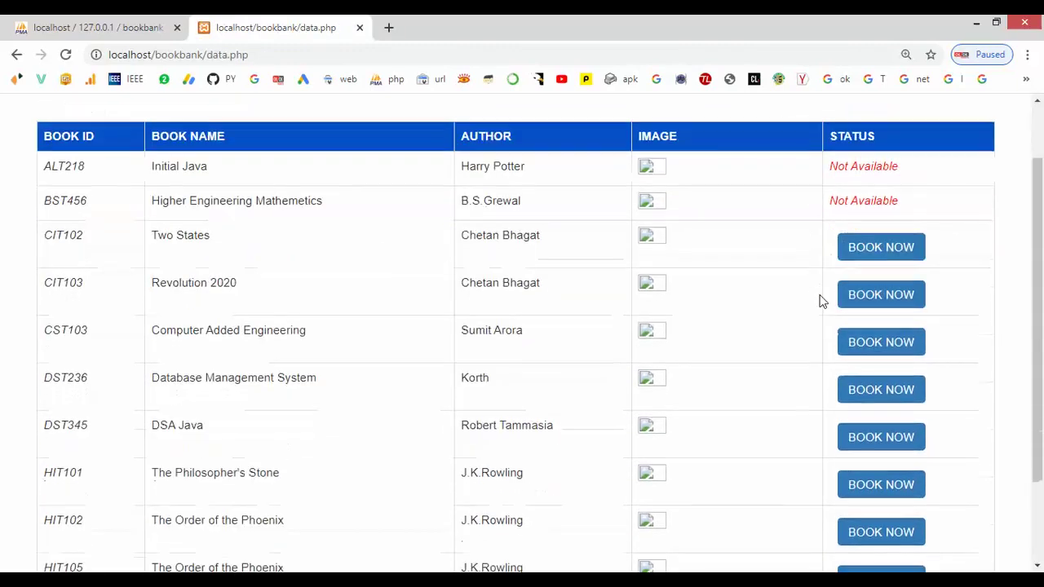
pyautogui.click(864, 295)
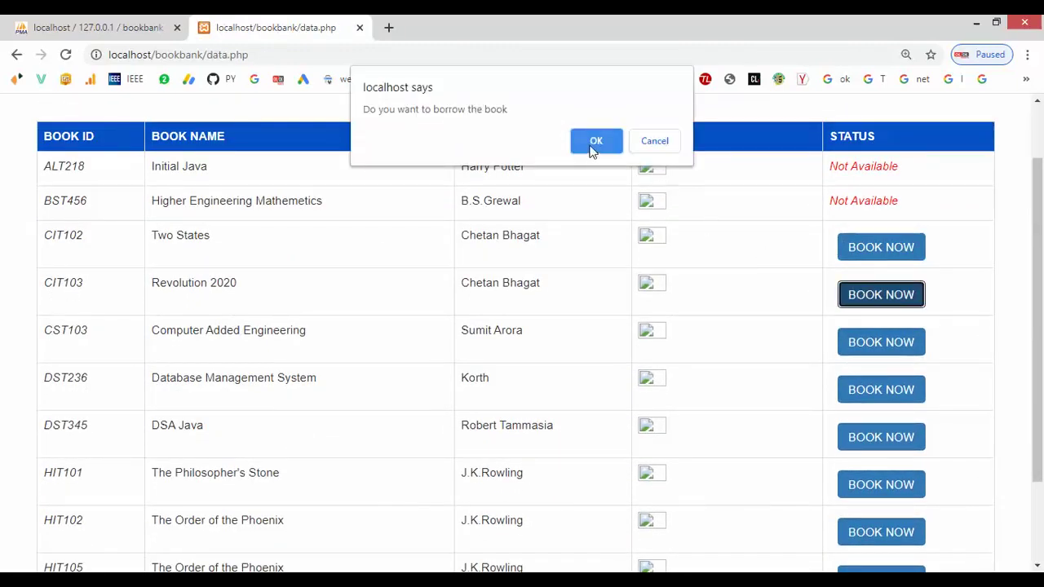
pyautogui.click(594, 141)
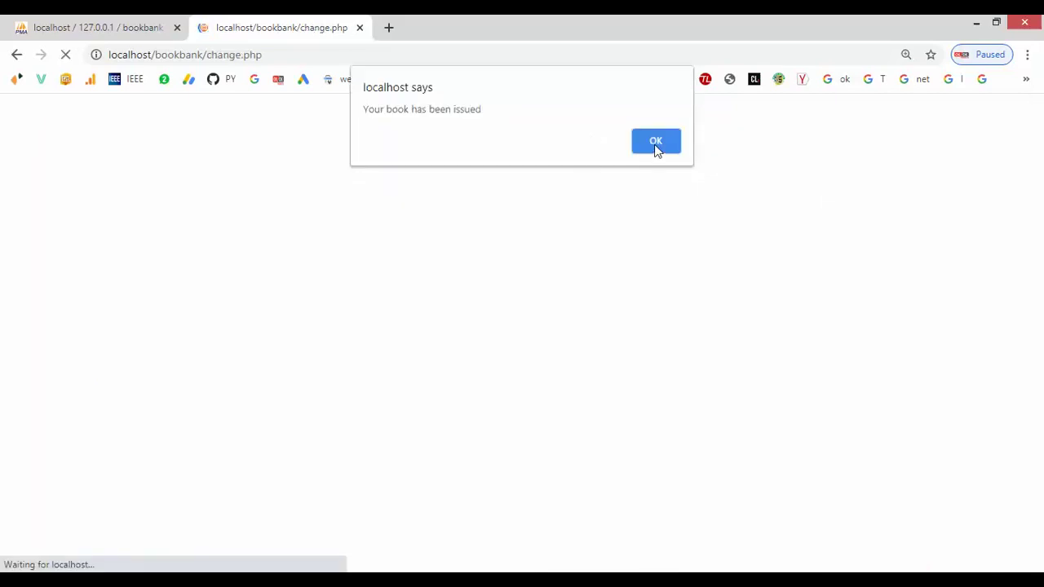
pyautogui.click(658, 143)
# - Borrow Database Management System and Two States from the book list
pyautogui.click(803, 139)
pyautogui.click(811, 215)
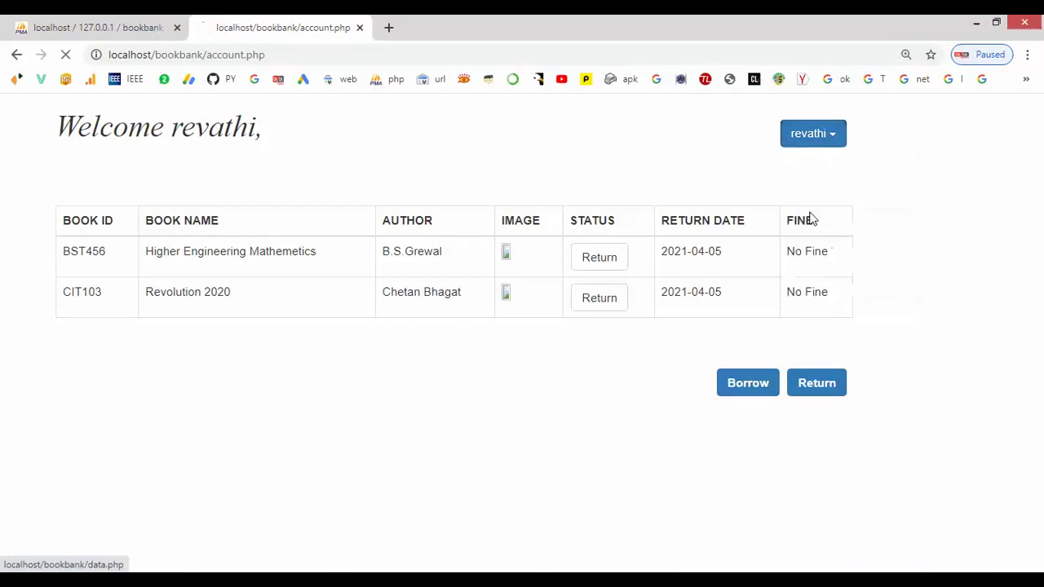
pyautogui.scroll(-3, 813, 240)
pyautogui.click(861, 301)
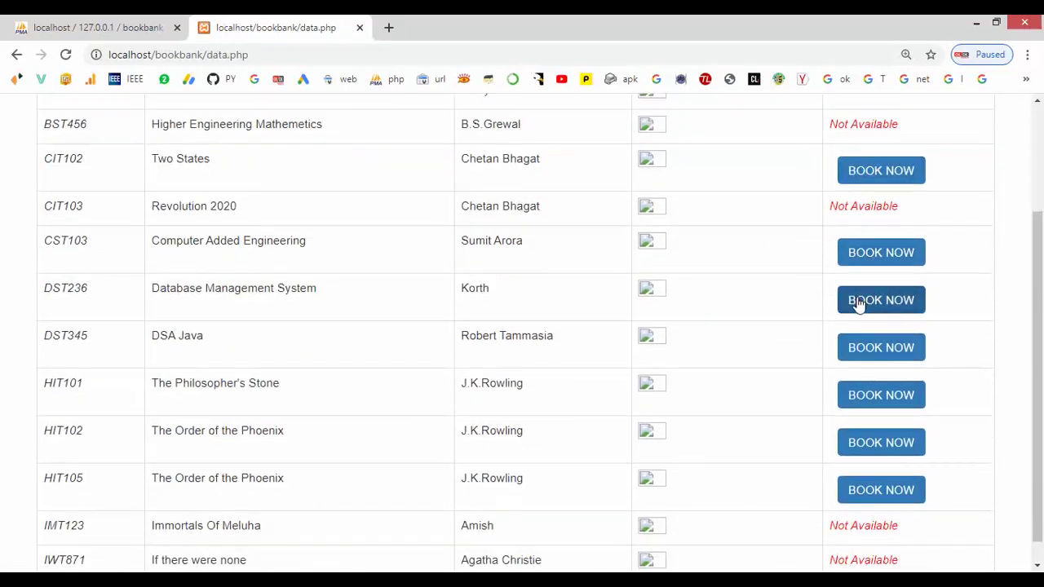
pyautogui.click(605, 135)
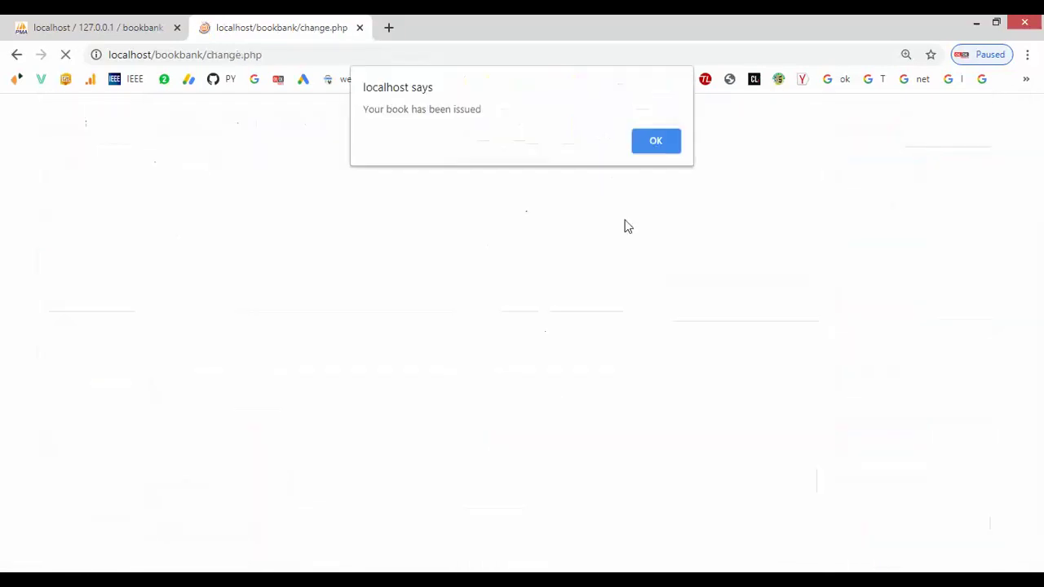
pyautogui.click(648, 144)
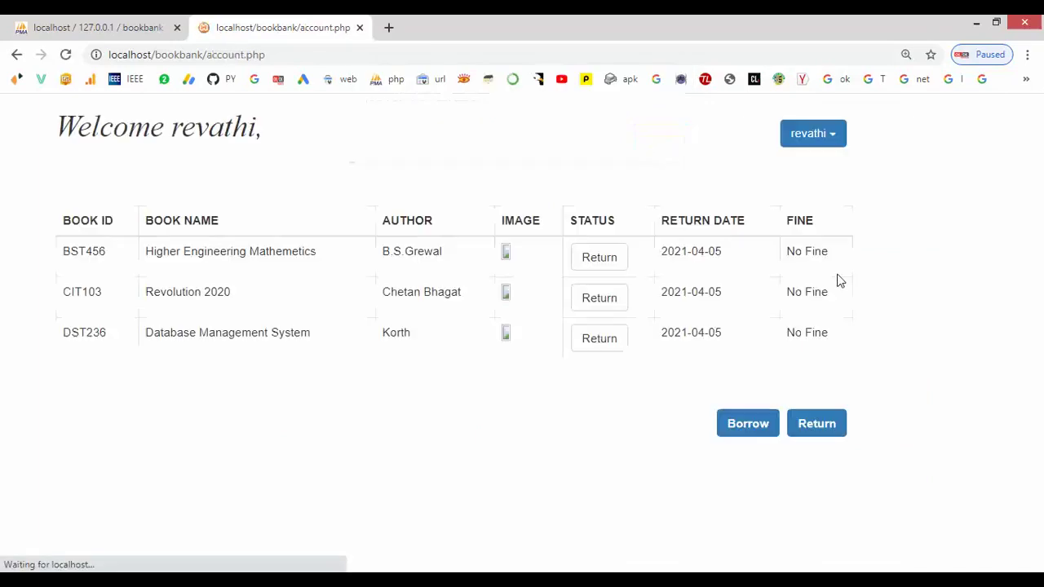
pyautogui.click(806, 137)
pyautogui.click(819, 206)
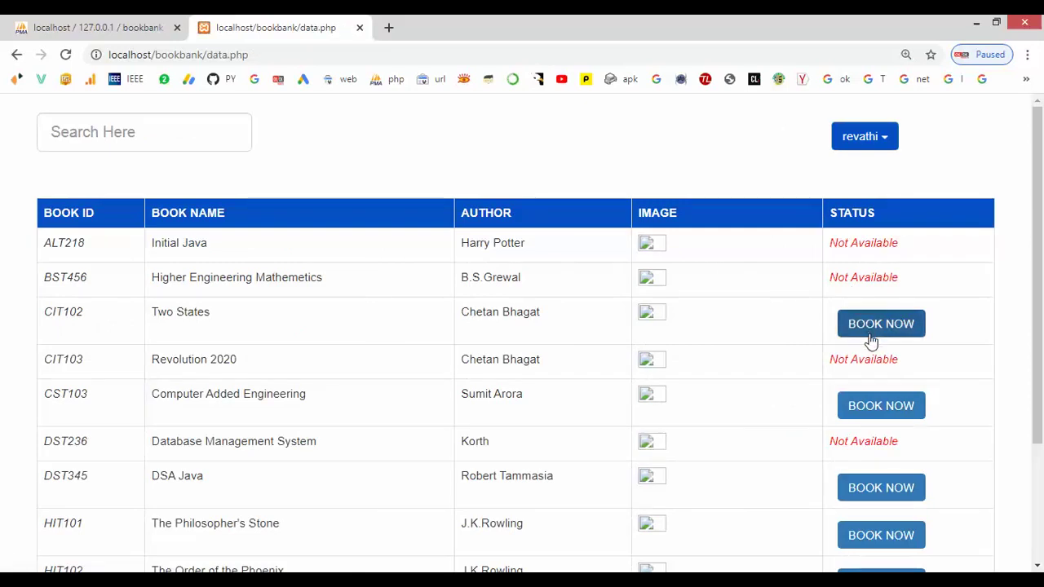
pyautogui.click(870, 336)
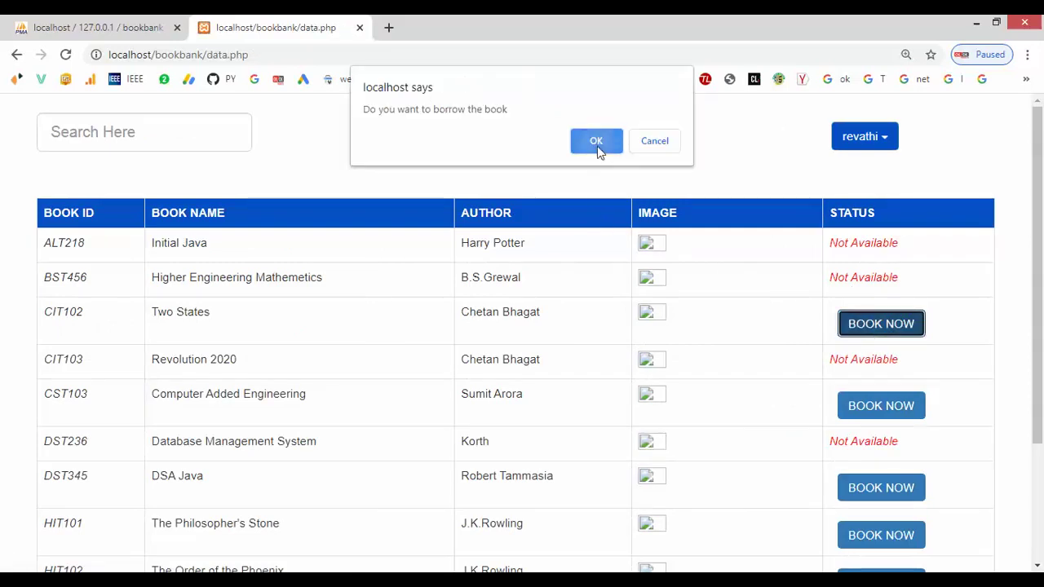
pyautogui.click(597, 147)
pyautogui.click(667, 149)
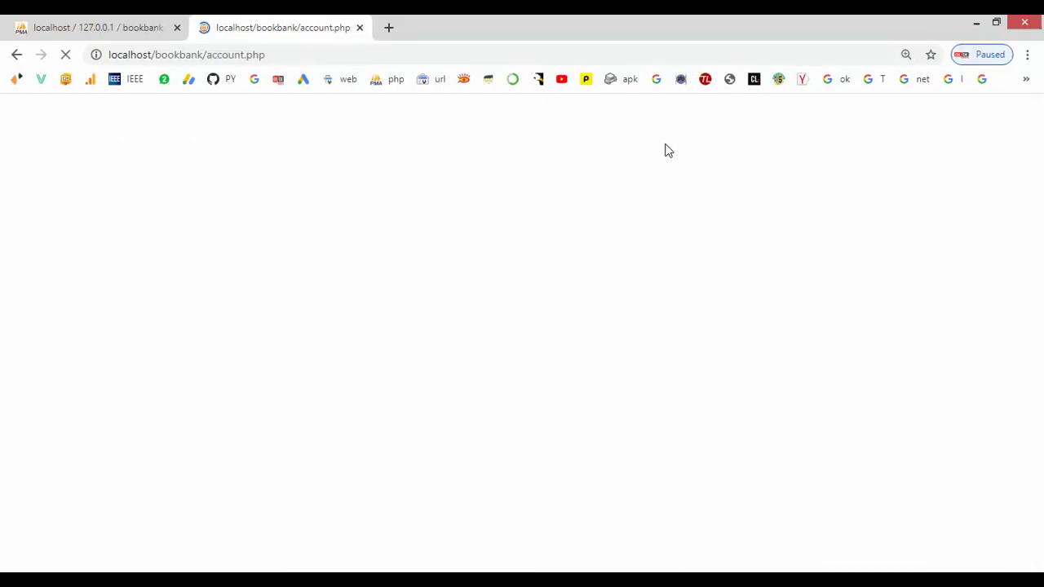
pyautogui.click(811, 145)
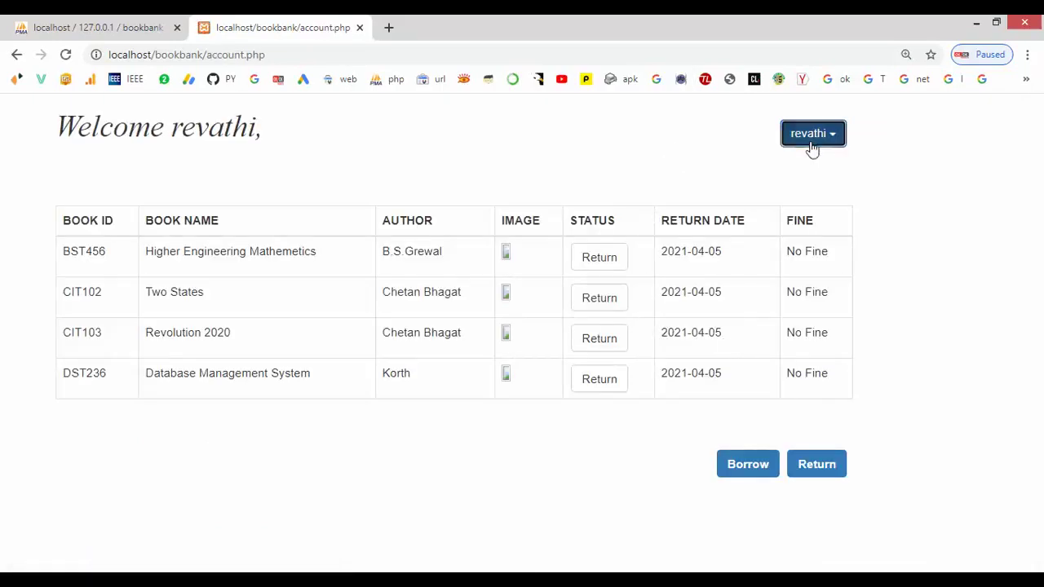
# - Browse the full list of books
pyautogui.click(811, 218)
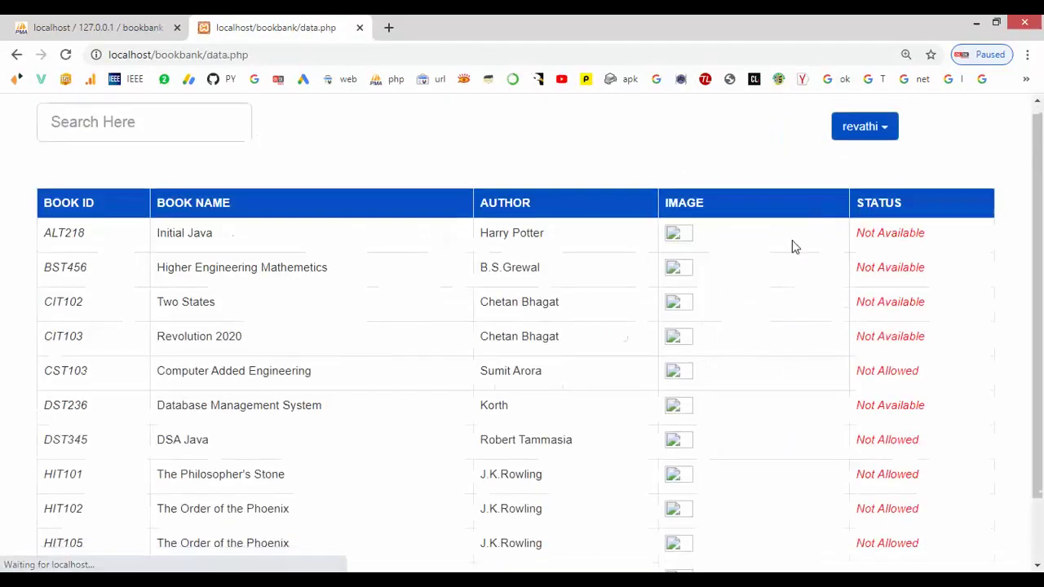
pyautogui.scroll(-1, 795, 246)
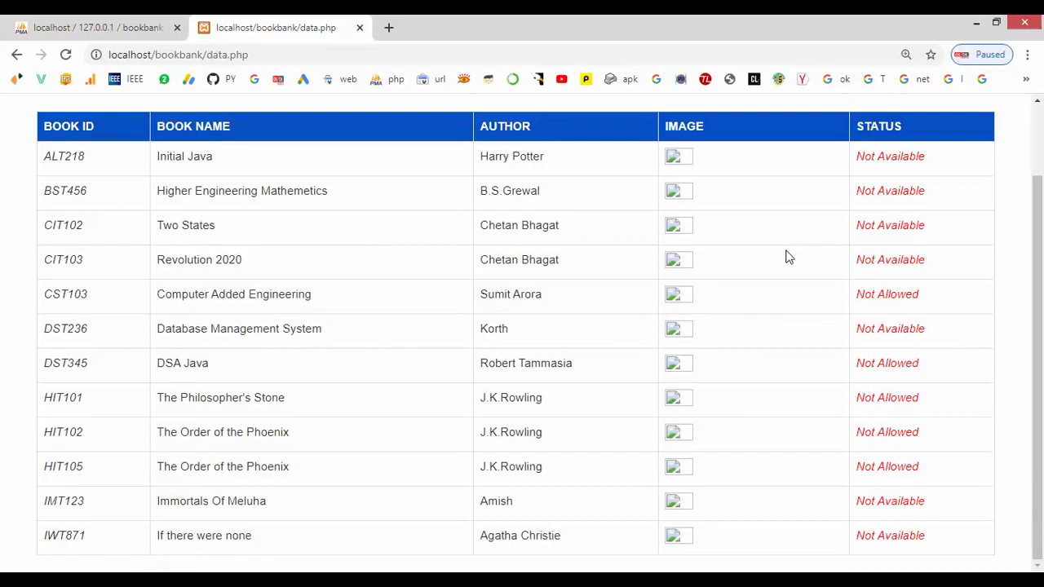
pyautogui.scroll(1, 779, 277)
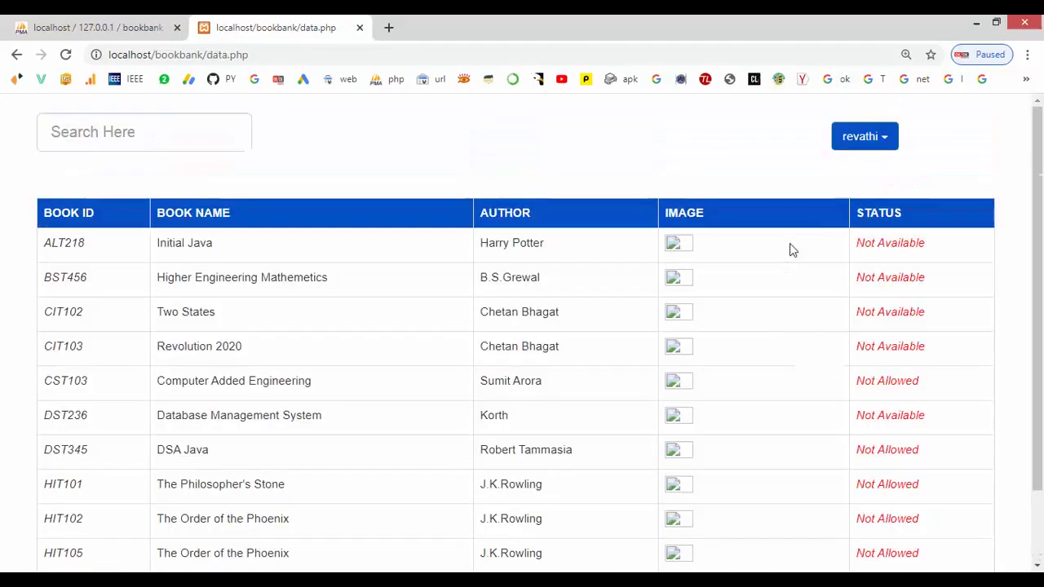
# - In Settings, enter the current, new and confirmation passwords and apply the change
pyautogui.click(854, 155)
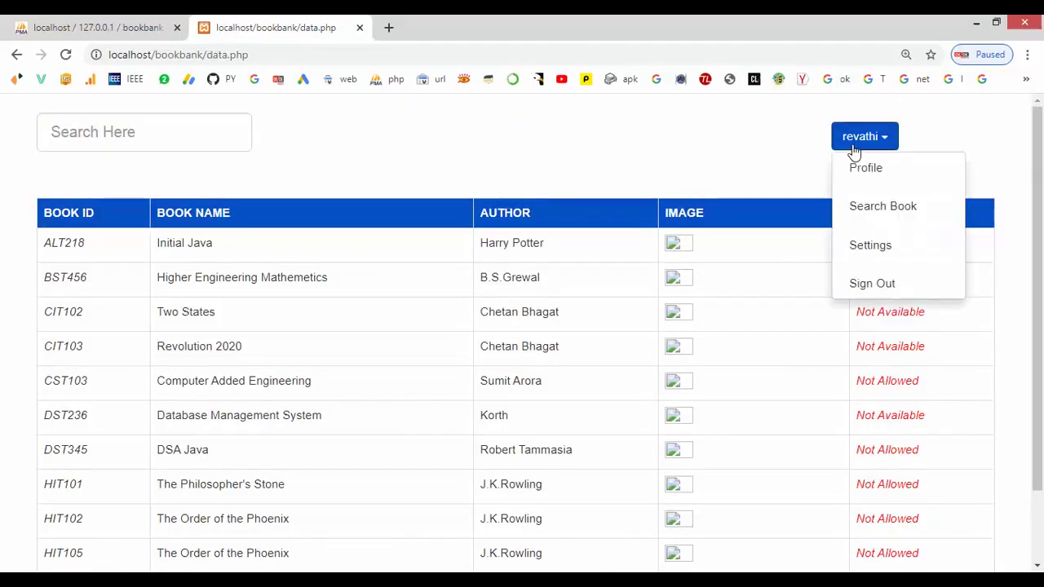
pyautogui.click(858, 247)
pyautogui.click(301, 181)
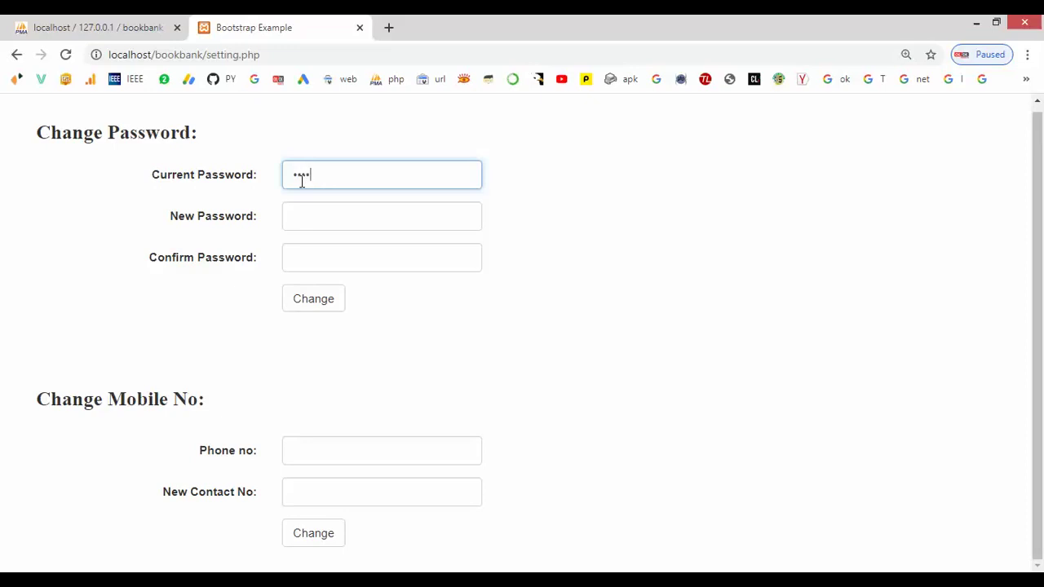
pyautogui.press('Tab')
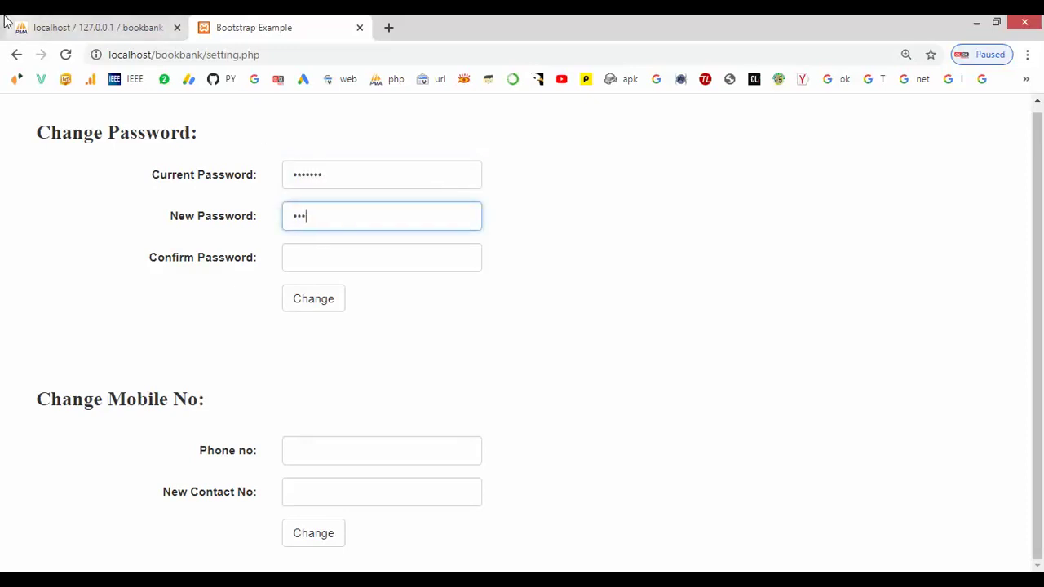
pyautogui.click(315, 257)
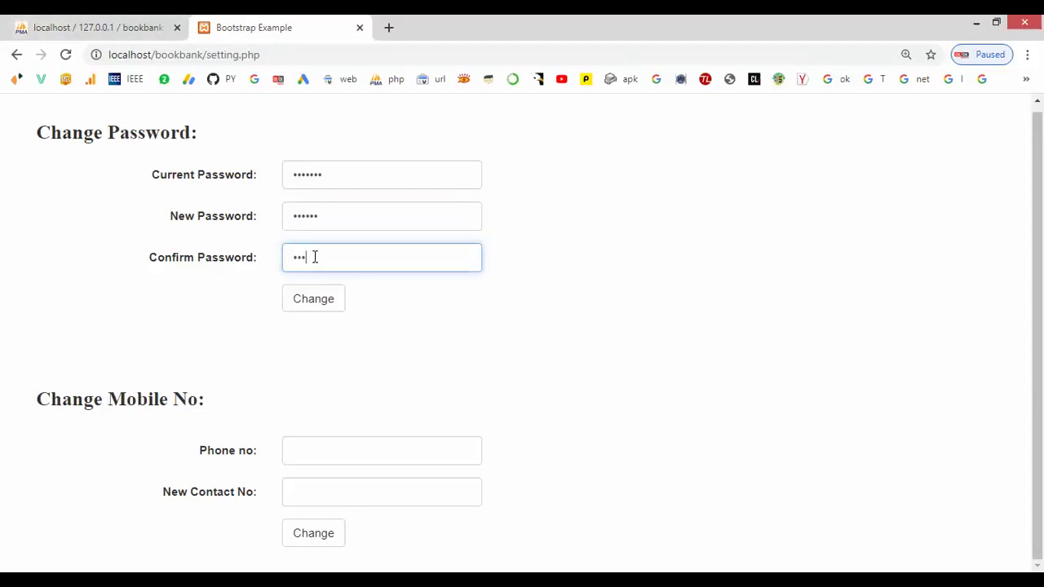
pyautogui.click(332, 303)
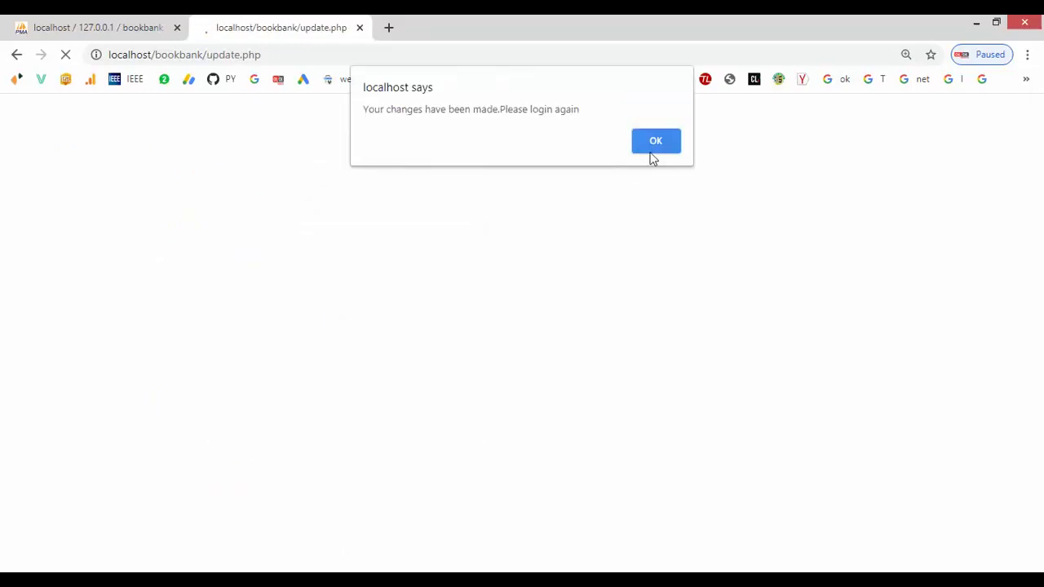
# - Log in again with the student ID and the new password
pyautogui.click(667, 148)
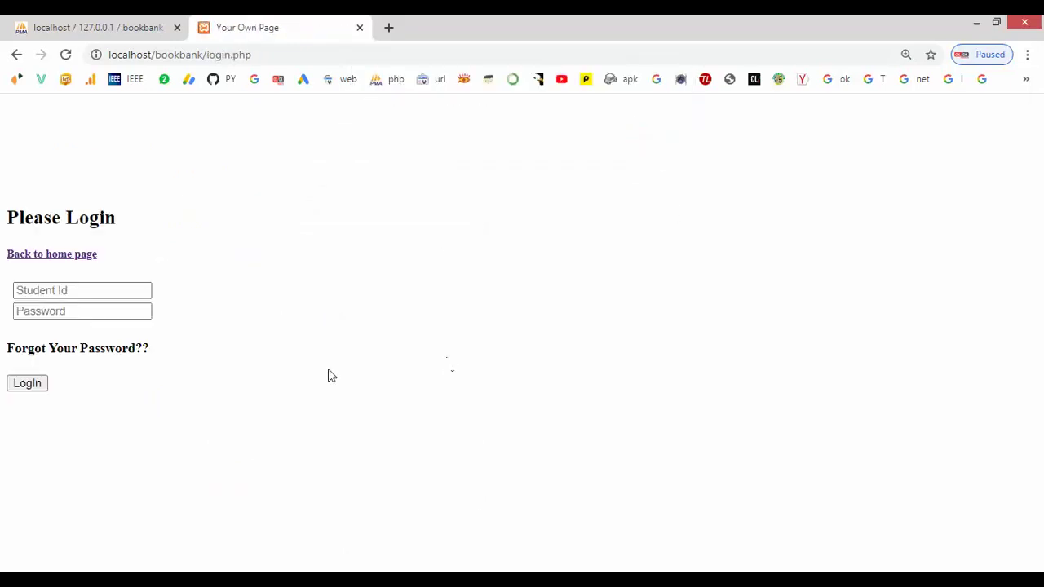
pyautogui.click(34, 283)
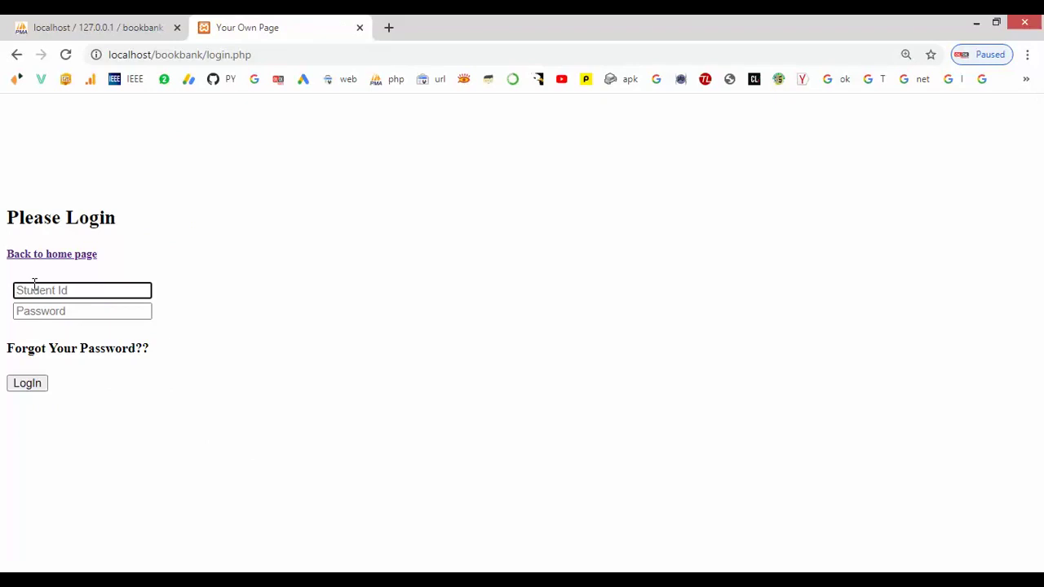
pyautogui.write('2015kucp1005')
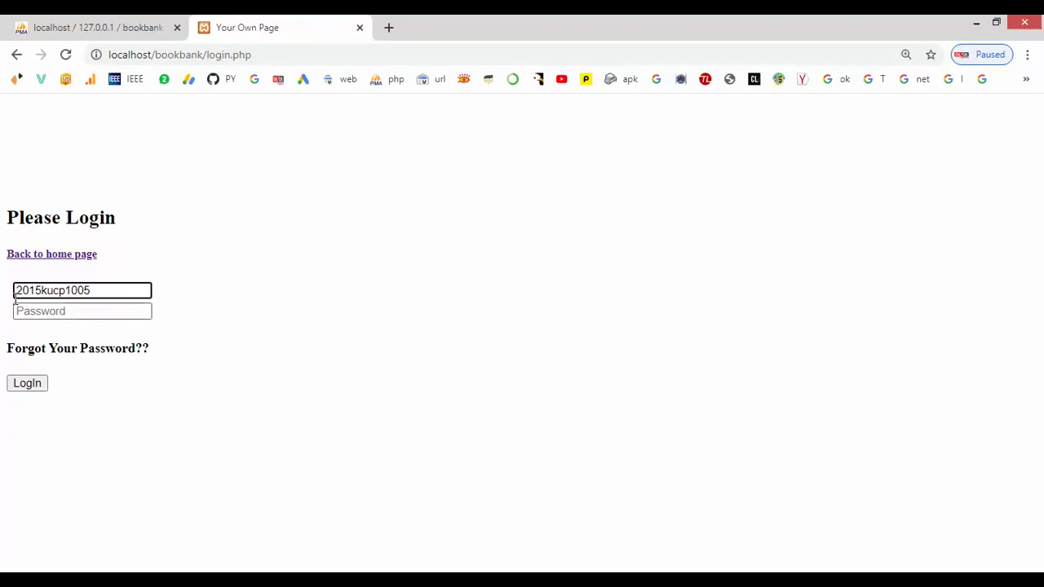
pyautogui.click(25, 306)
pyautogui.write('1')
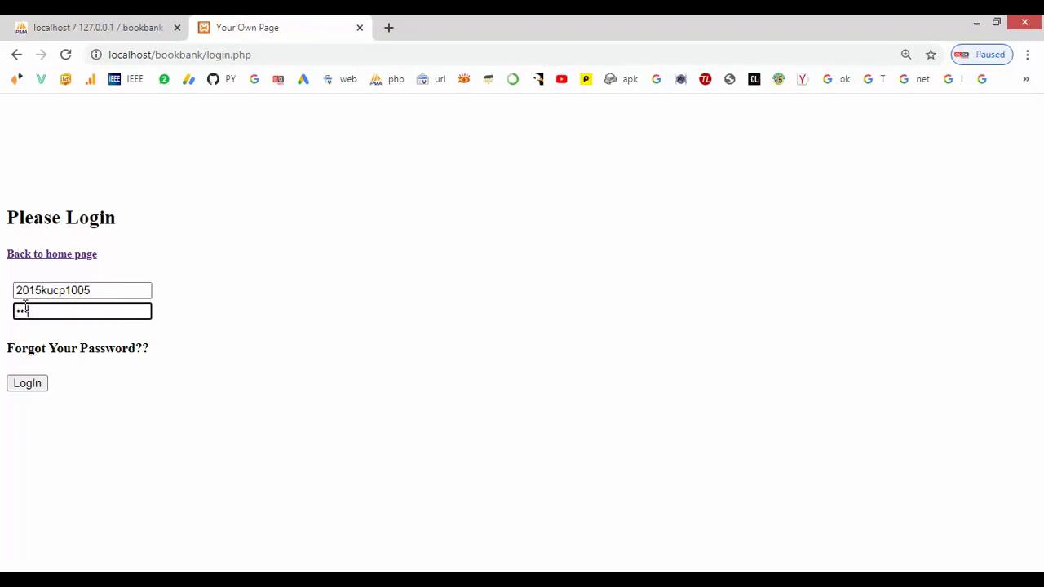
pyautogui.click(28, 384)
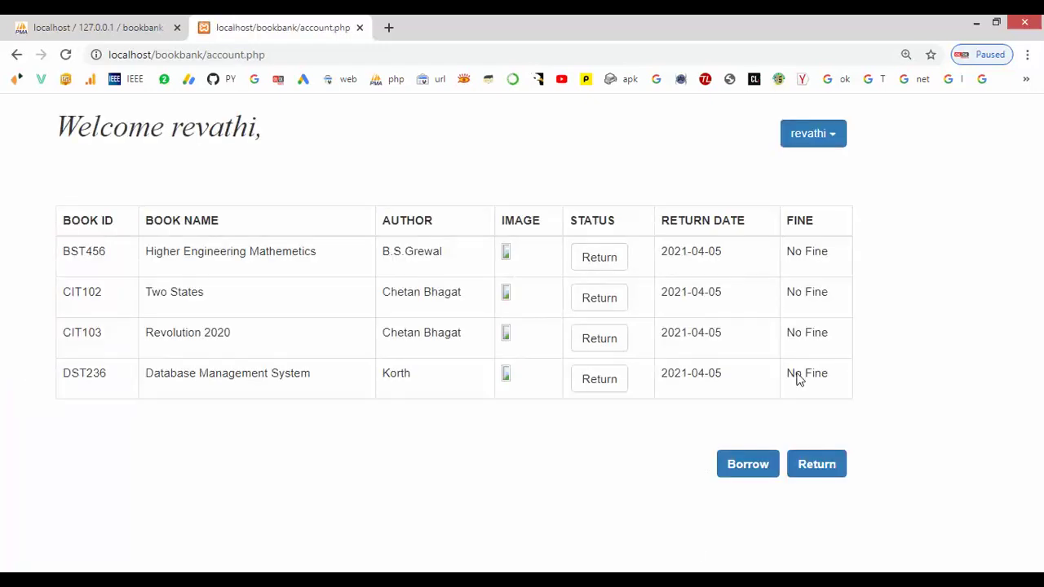
# - Visit the Settings page, reload it, and go back to the borrowed-books page
pyautogui.click(814, 140)
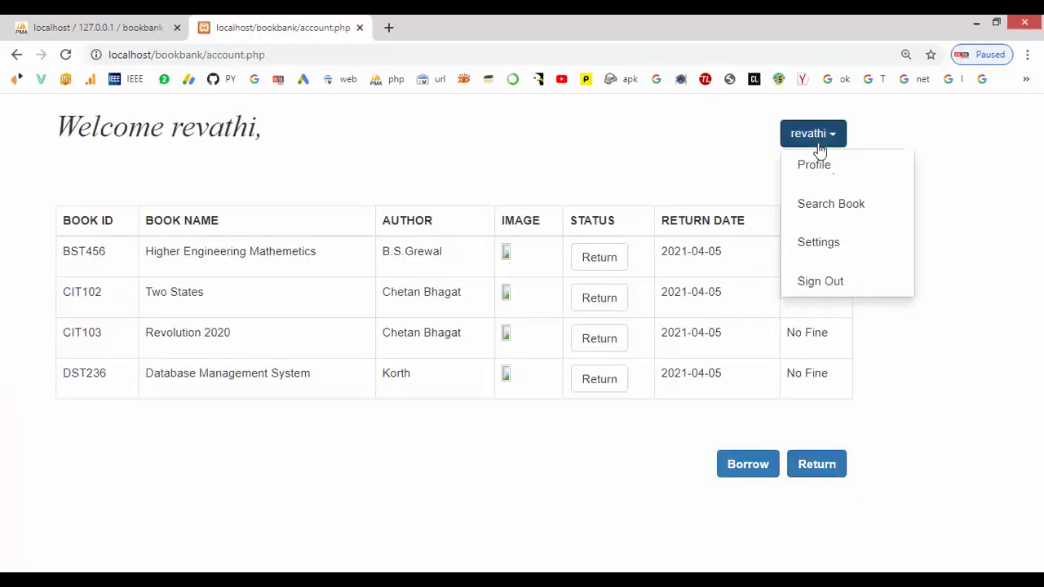
pyautogui.click(813, 256)
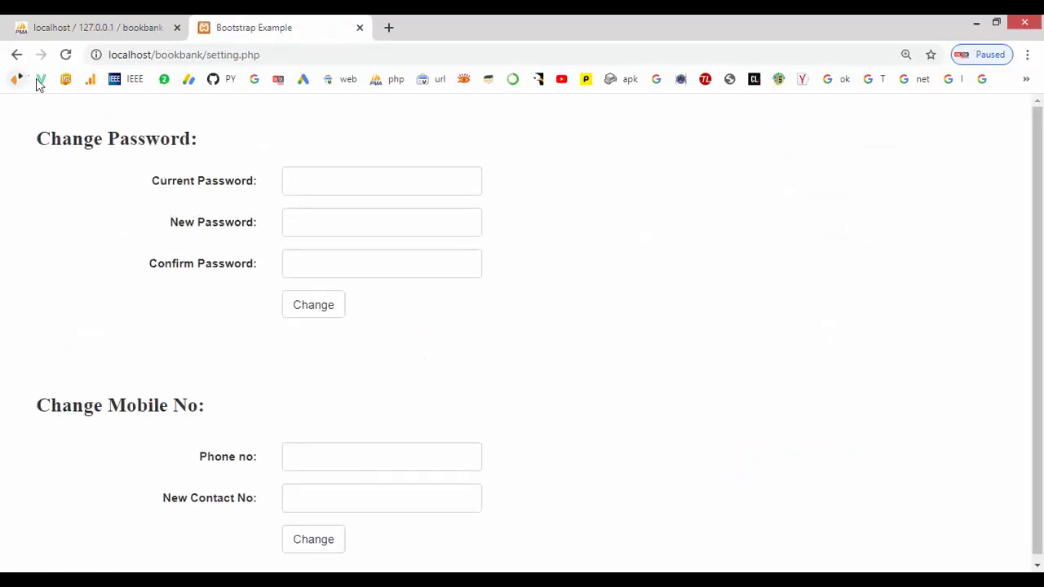
pyautogui.click(332, 464)
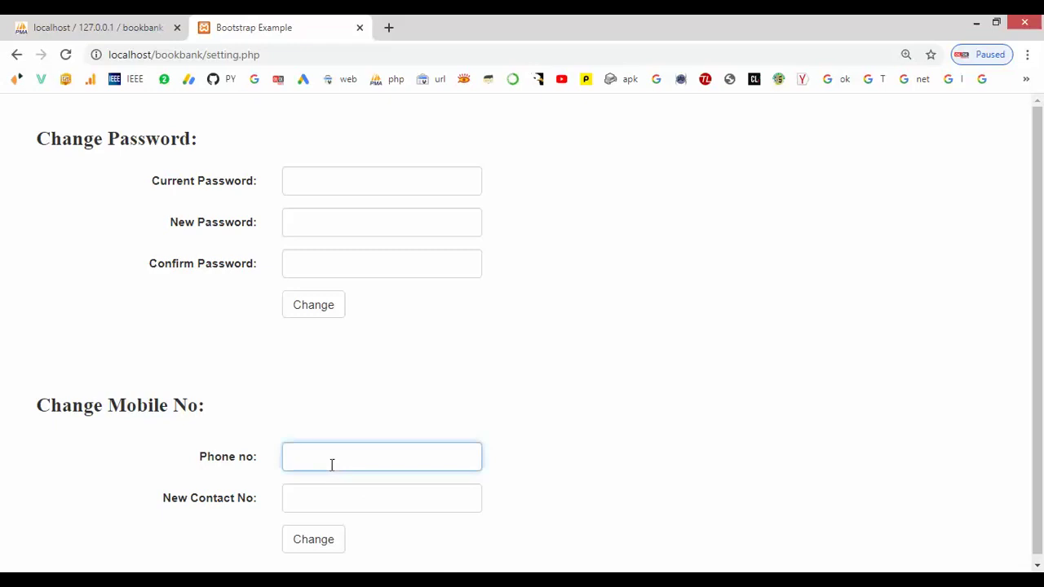
pyautogui.click(66, 56)
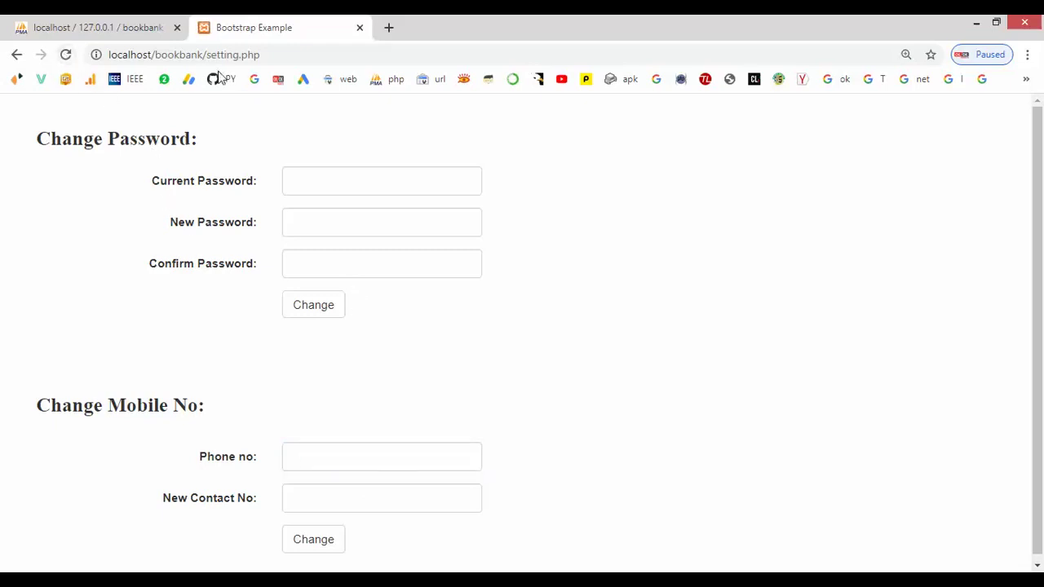
pyautogui.click(13, 56)
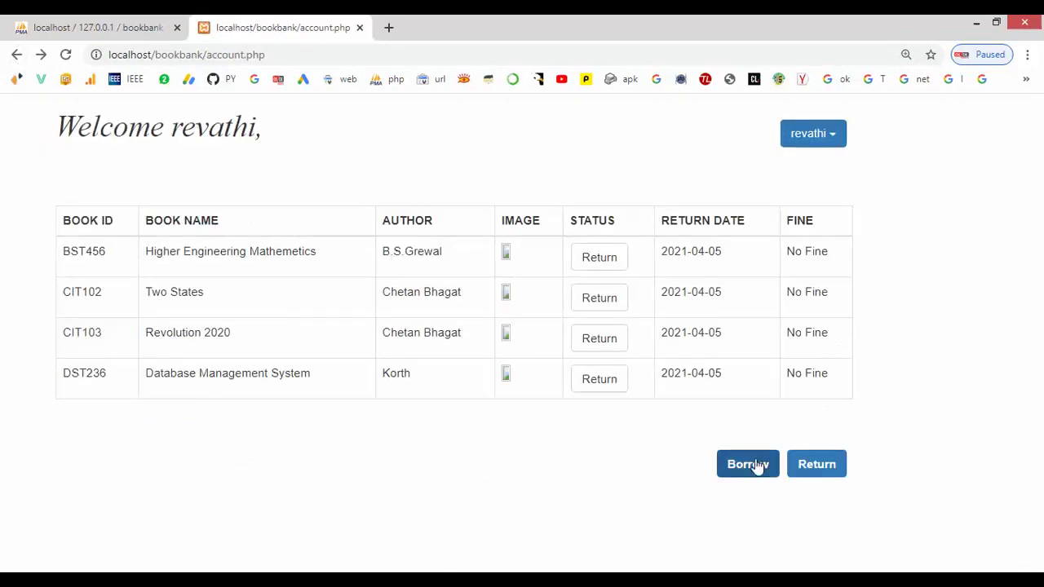
# - Return Database Management System (DST236) and Revolution 2020 (CIT103), then sign out
pyautogui.click(586, 378)
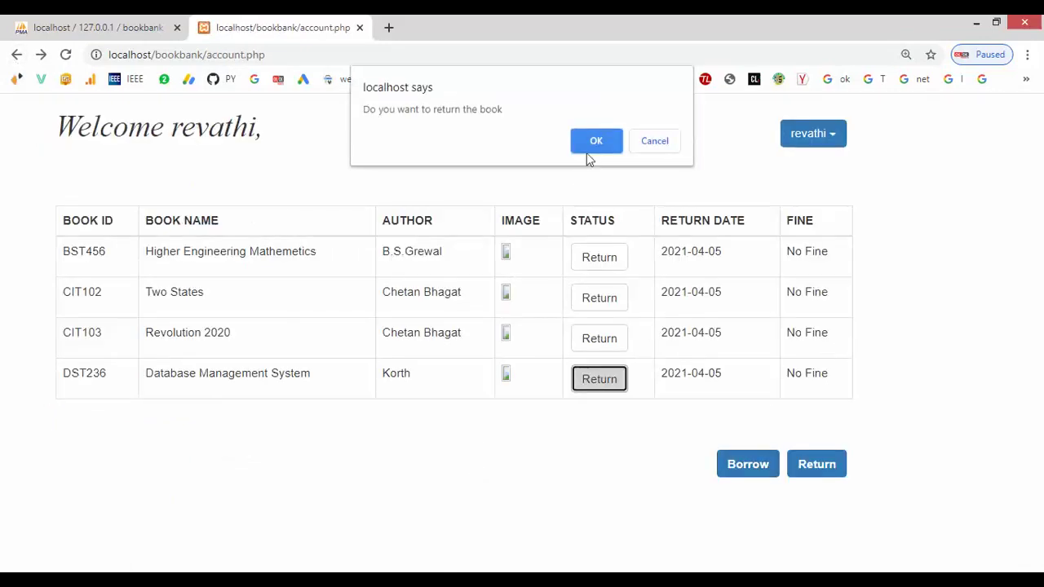
pyautogui.click(588, 151)
pyautogui.click(599, 346)
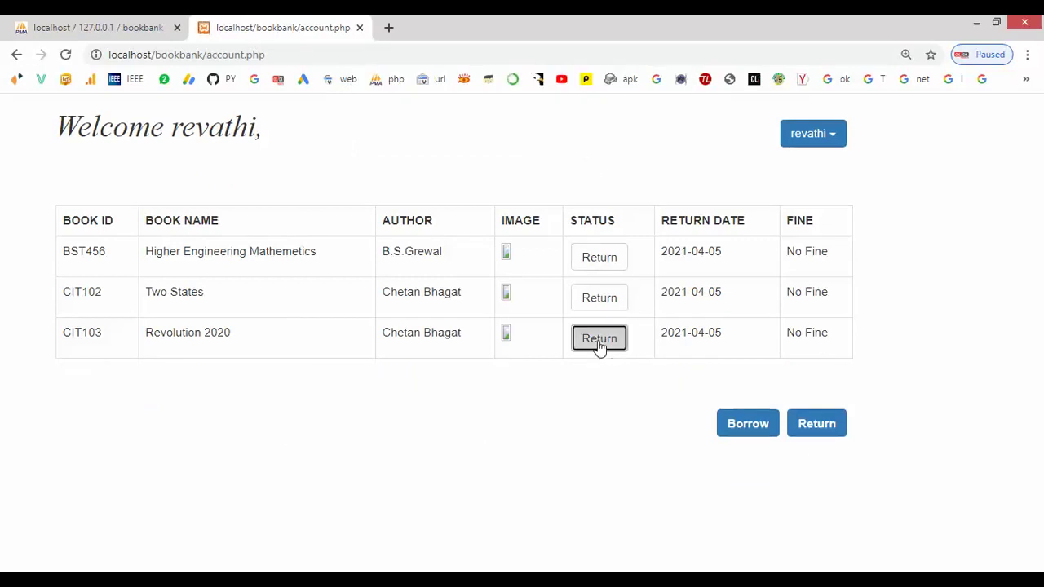
pyautogui.click(596, 146)
pyautogui.click(808, 137)
pyautogui.click(814, 282)
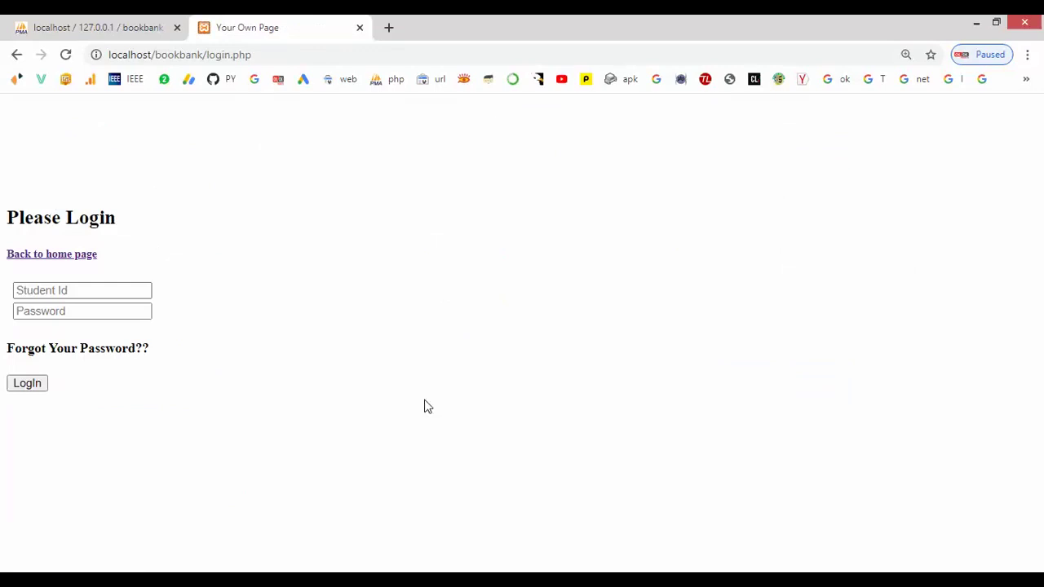